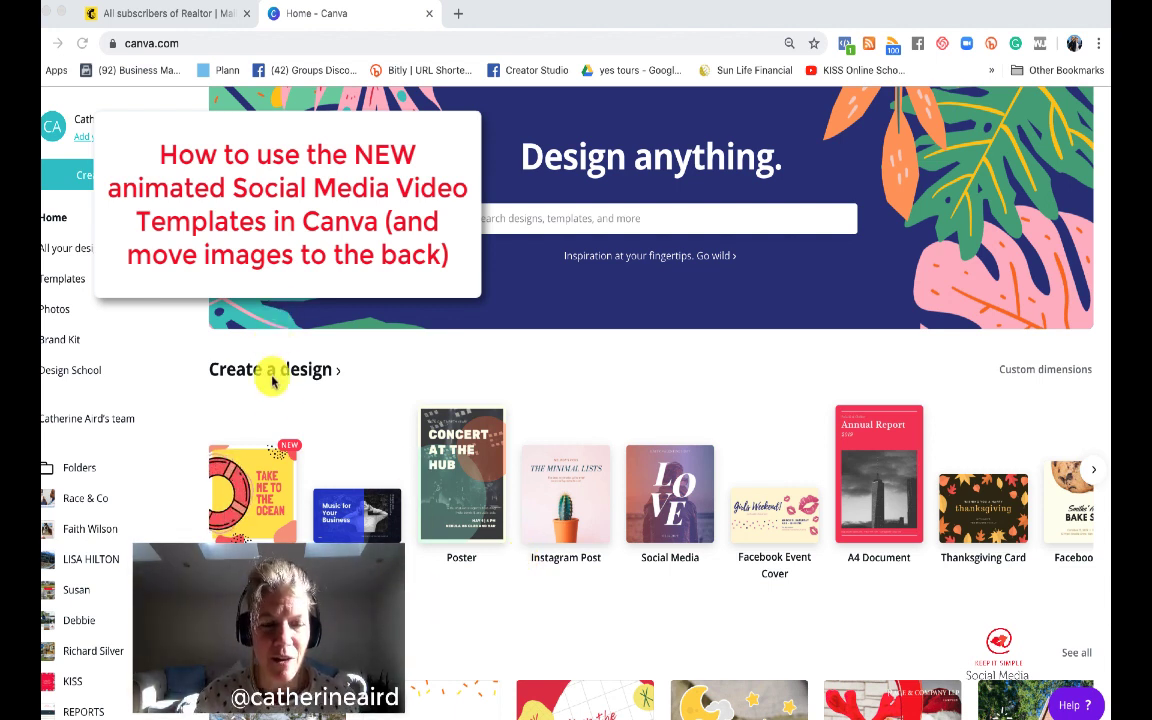
# - Create a new blank Animated Social Media design from the design types on the home page
pyautogui.click(268, 492)
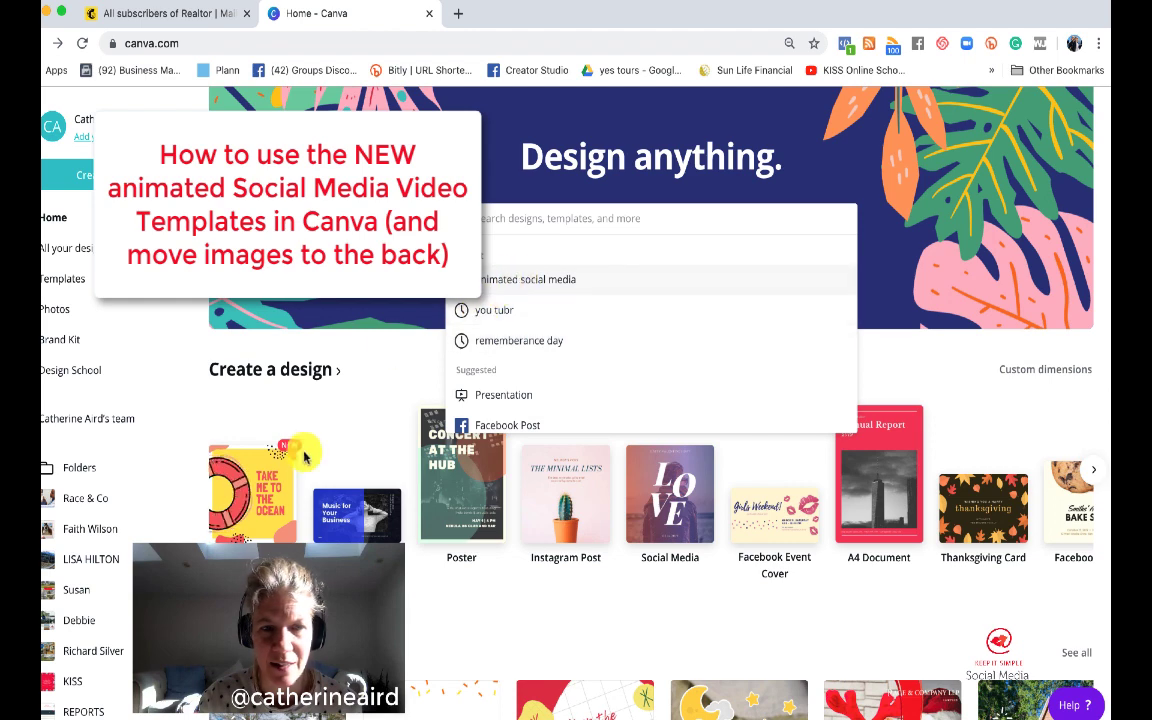
pyautogui.click(263, 498)
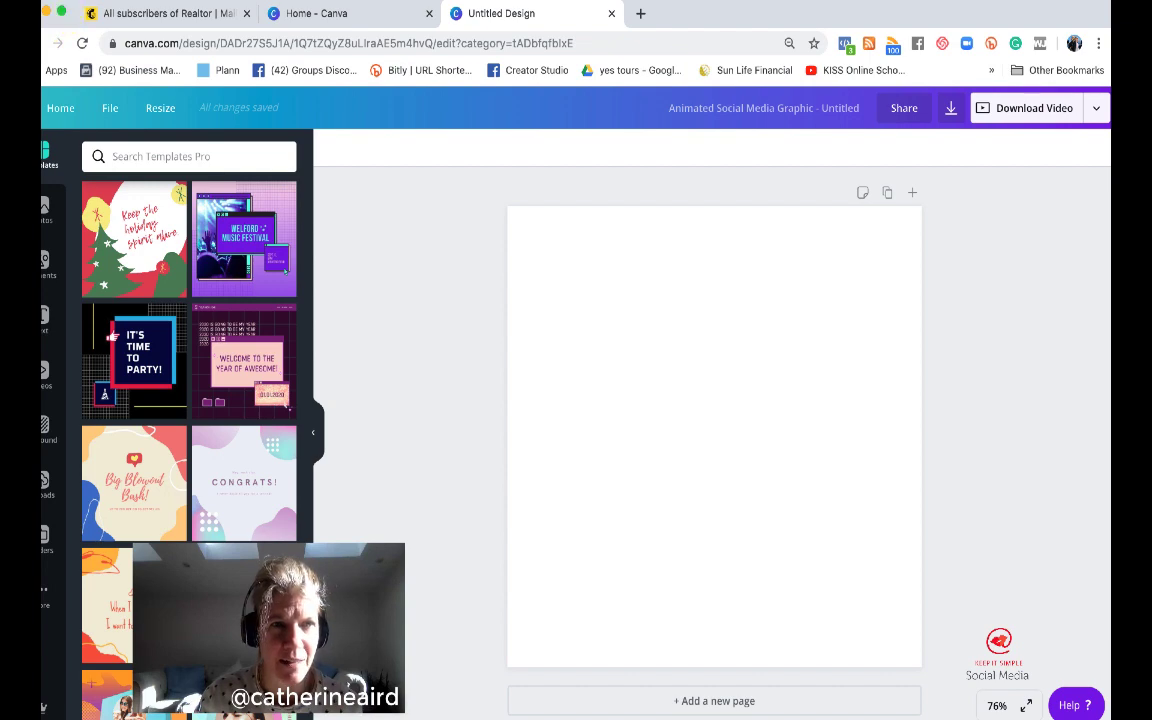
pyautogui.moveTo(694, 21); pyautogui.dragTo(720, 21)
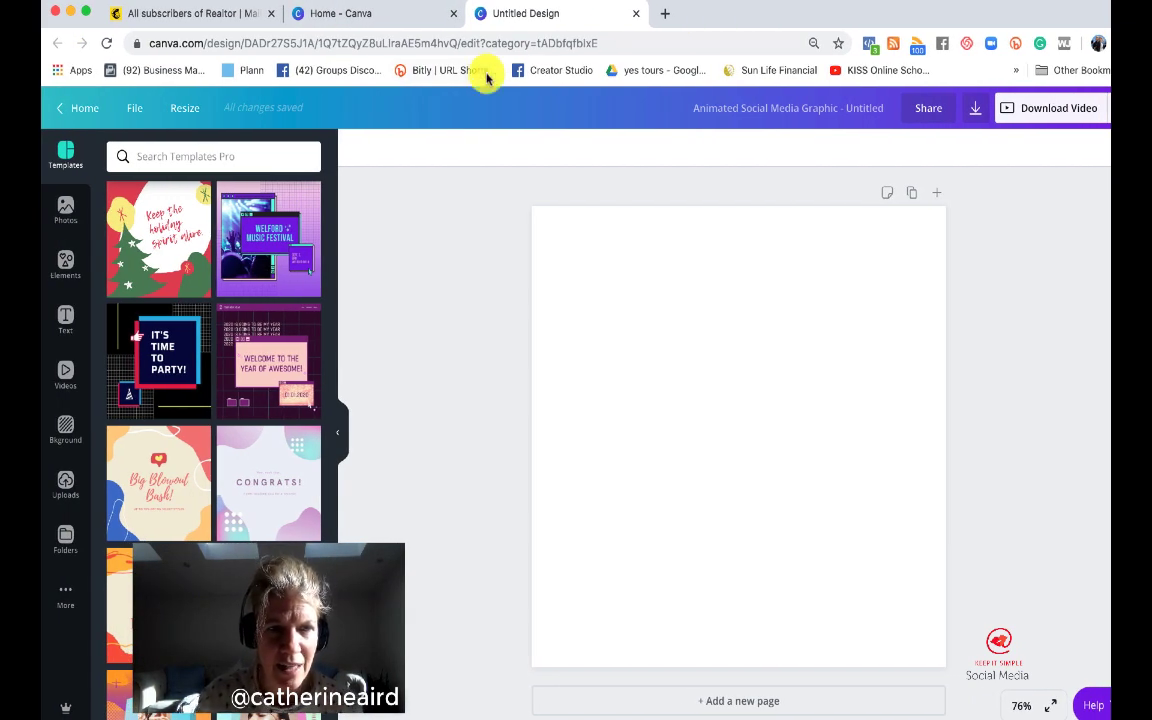
# - Apply the pink "Congrats on your promotion!" confetti template to the blank page
pyautogui.scroll(-10, 285, 453)
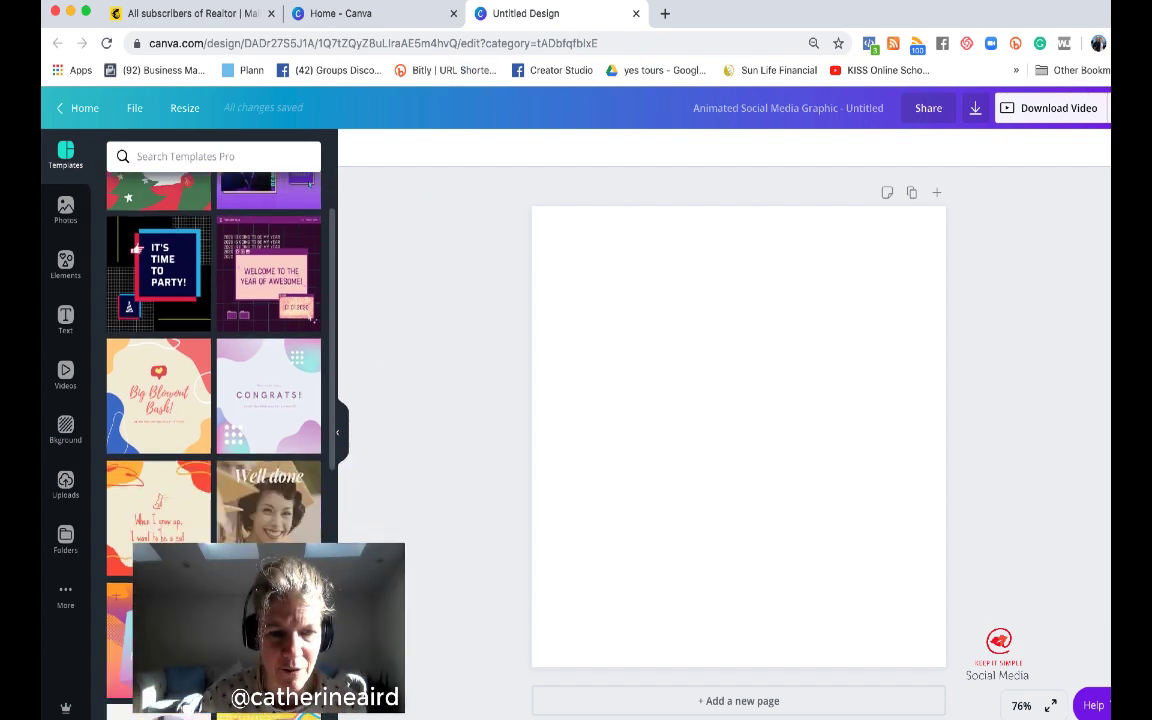
pyautogui.scroll(-5, 214, 430)
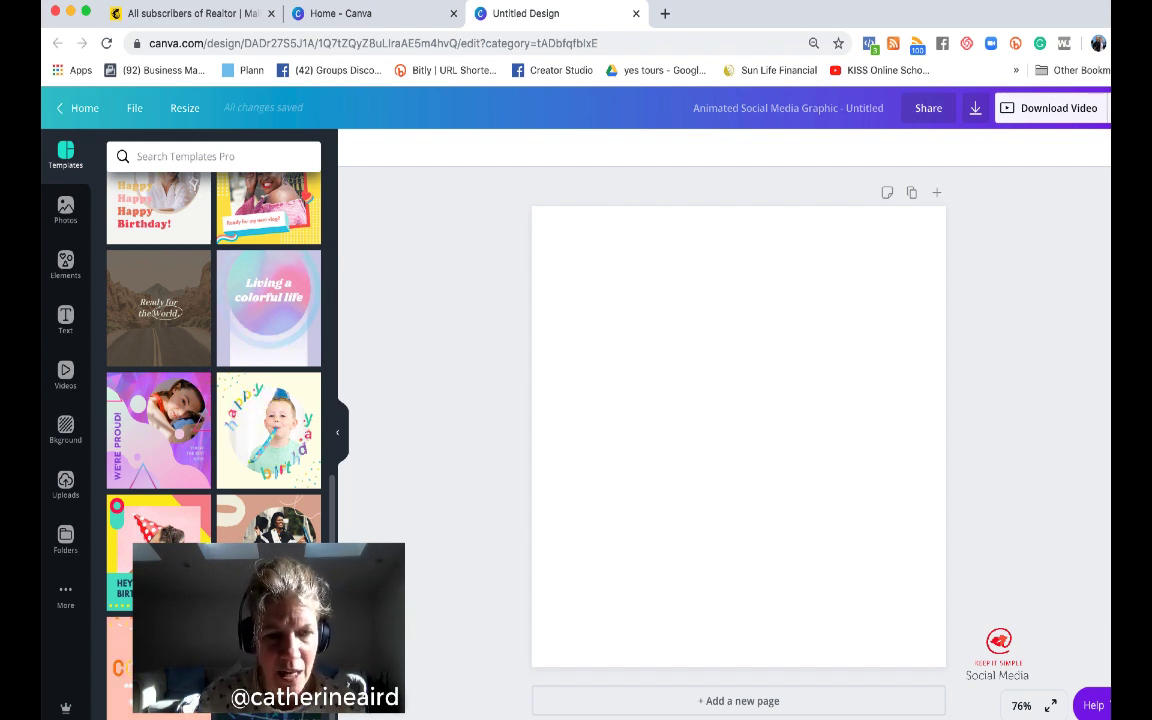
pyautogui.click(158, 665)
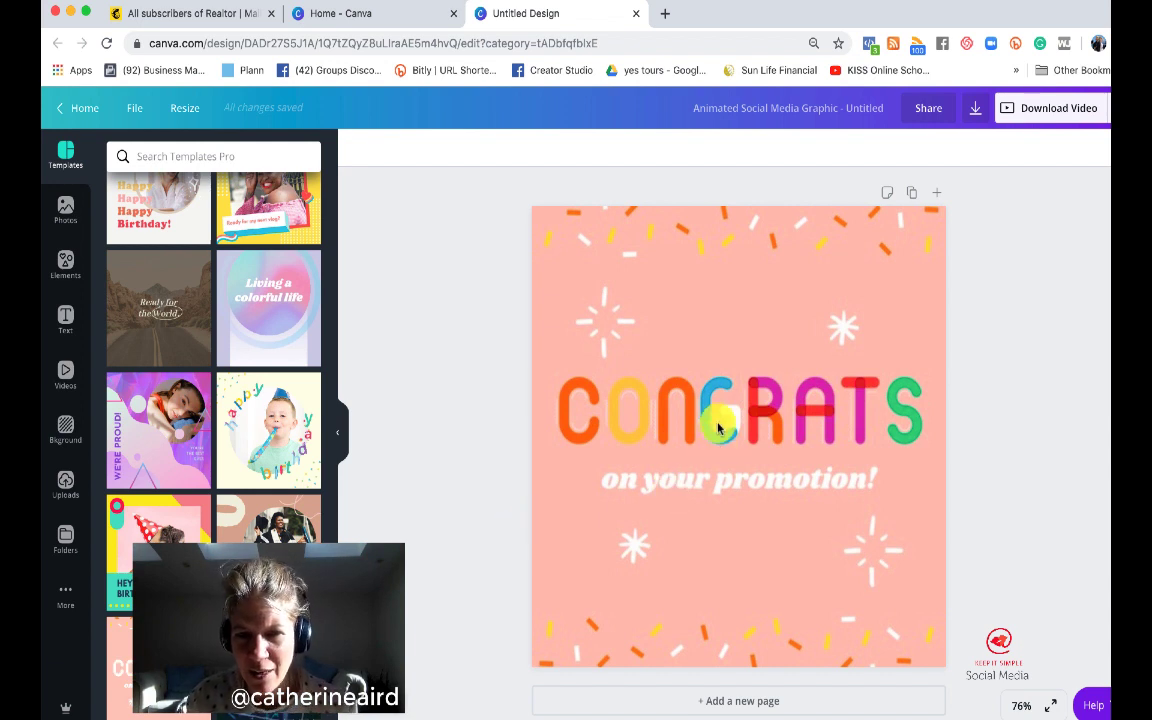
# - Replace the line beneath the CONGRATS lettering with "on your new home"
pyautogui.click(667, 458)
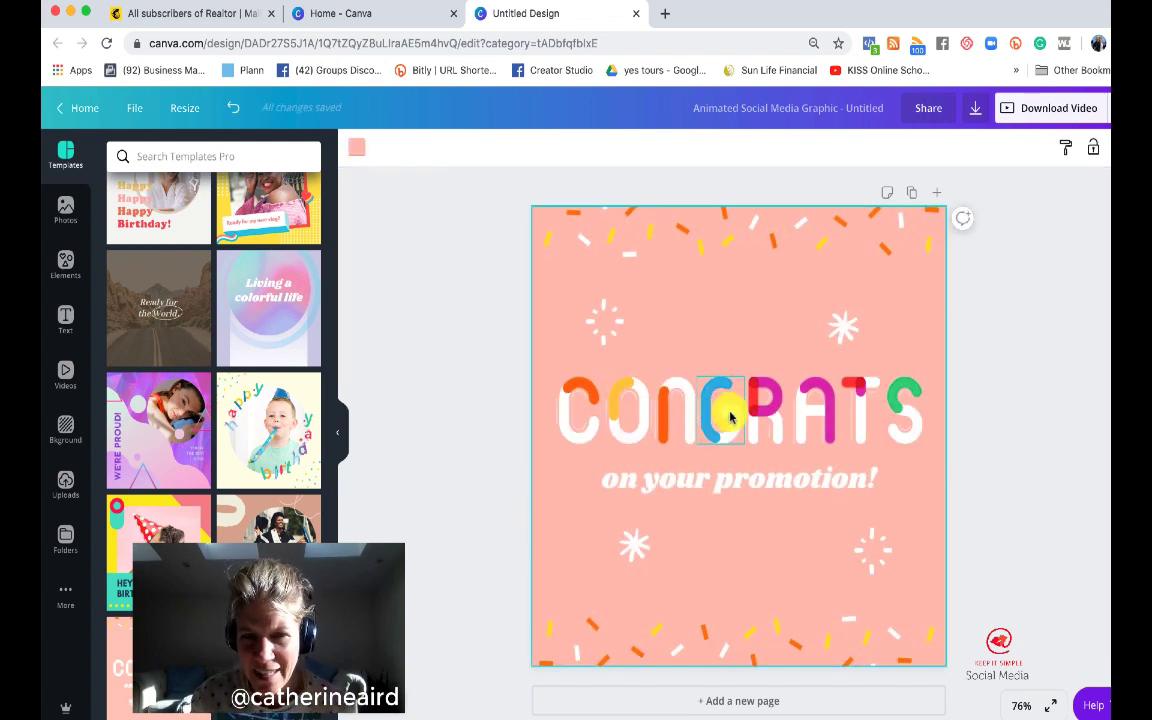
pyautogui.click(690, 477)
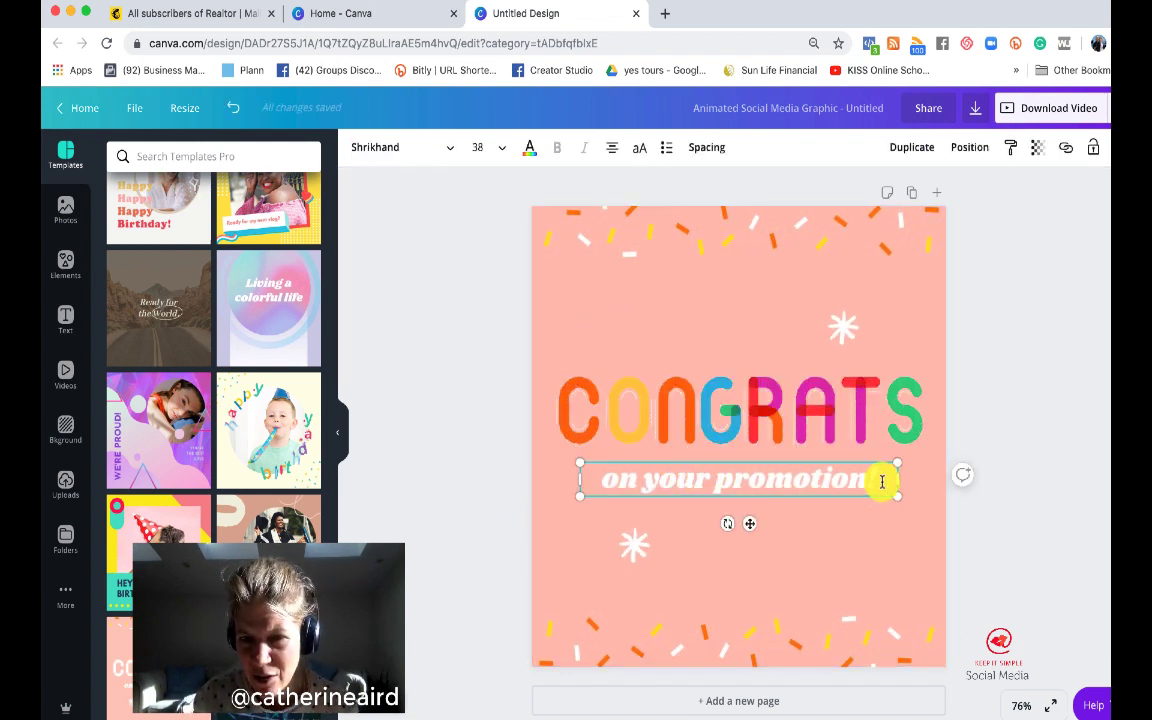
pyautogui.moveTo(877, 476); pyautogui.dragTo(604, 478)
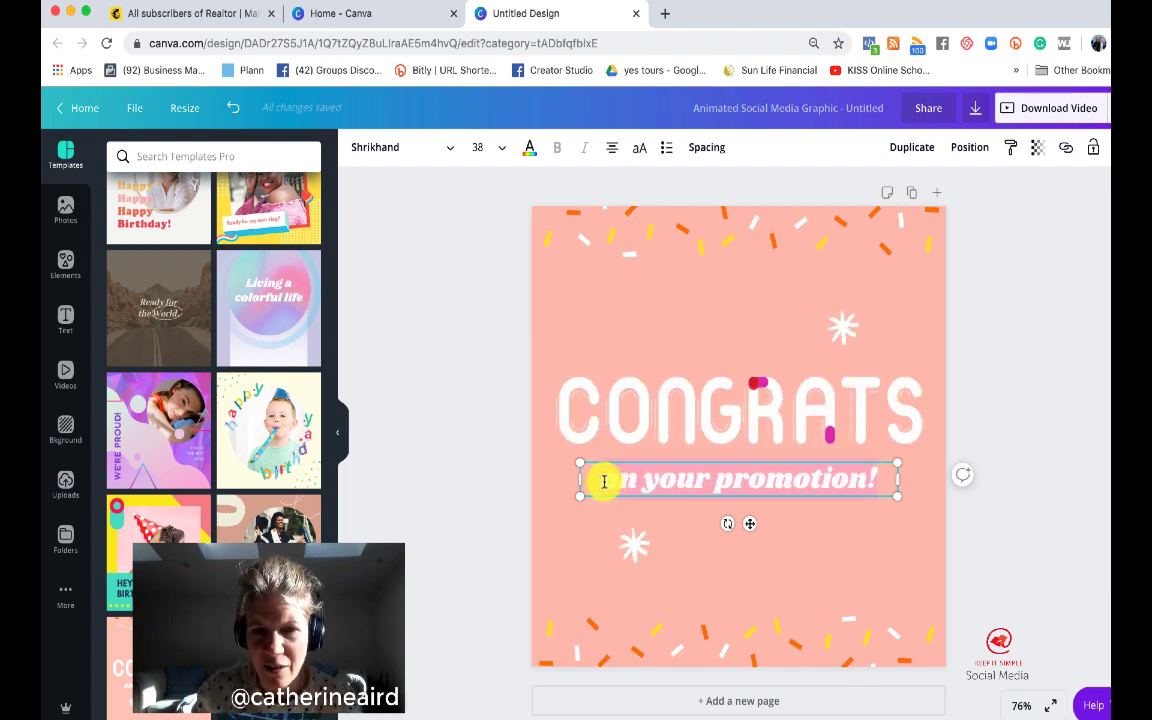
pyautogui.write('on')
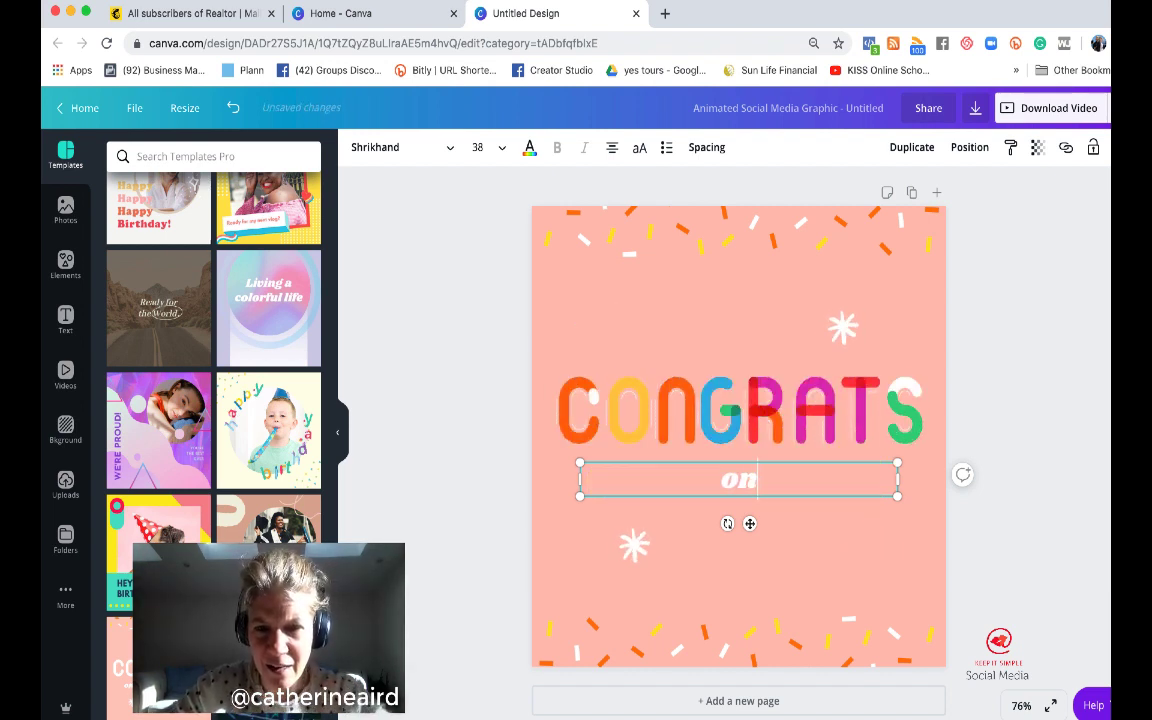
pyautogui.write(' your')
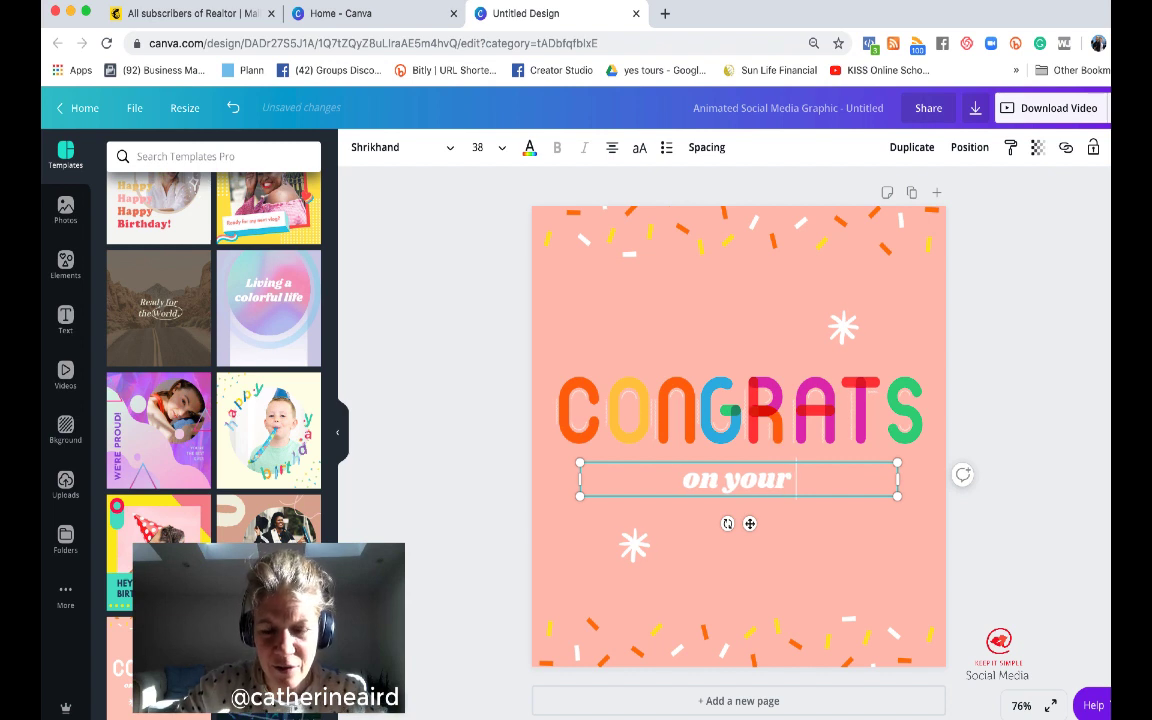
pyautogui.write(' new h')
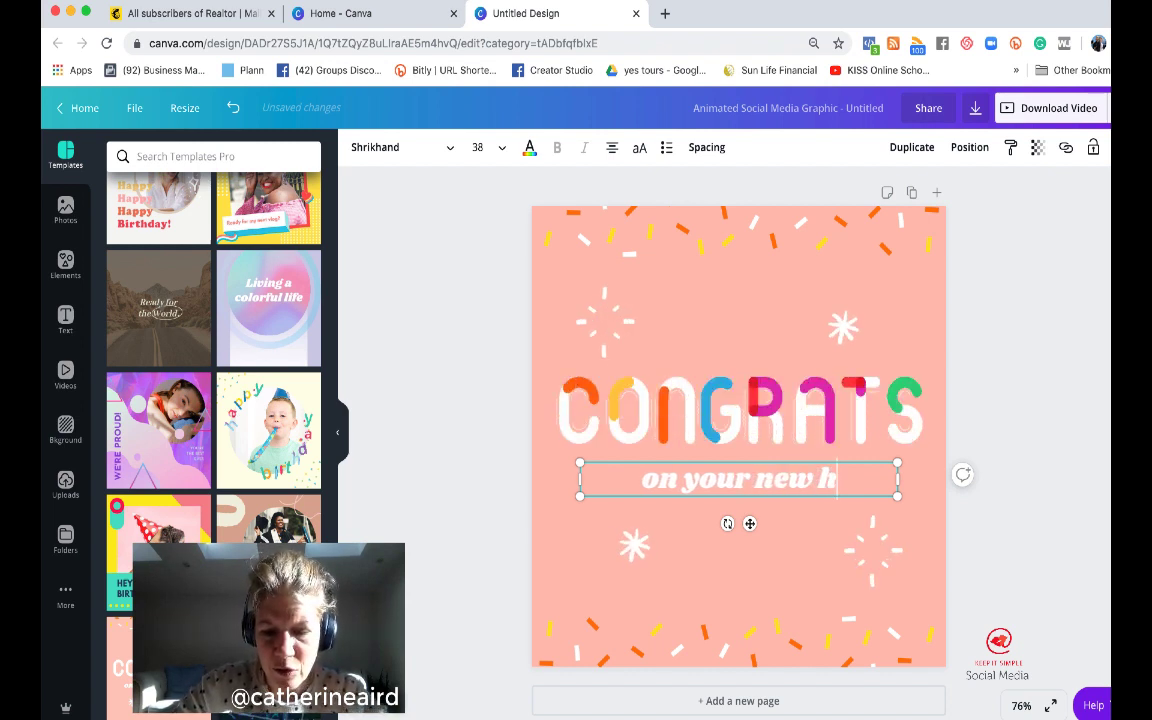
pyautogui.write('omr')
pyautogui.press('BackSpace')
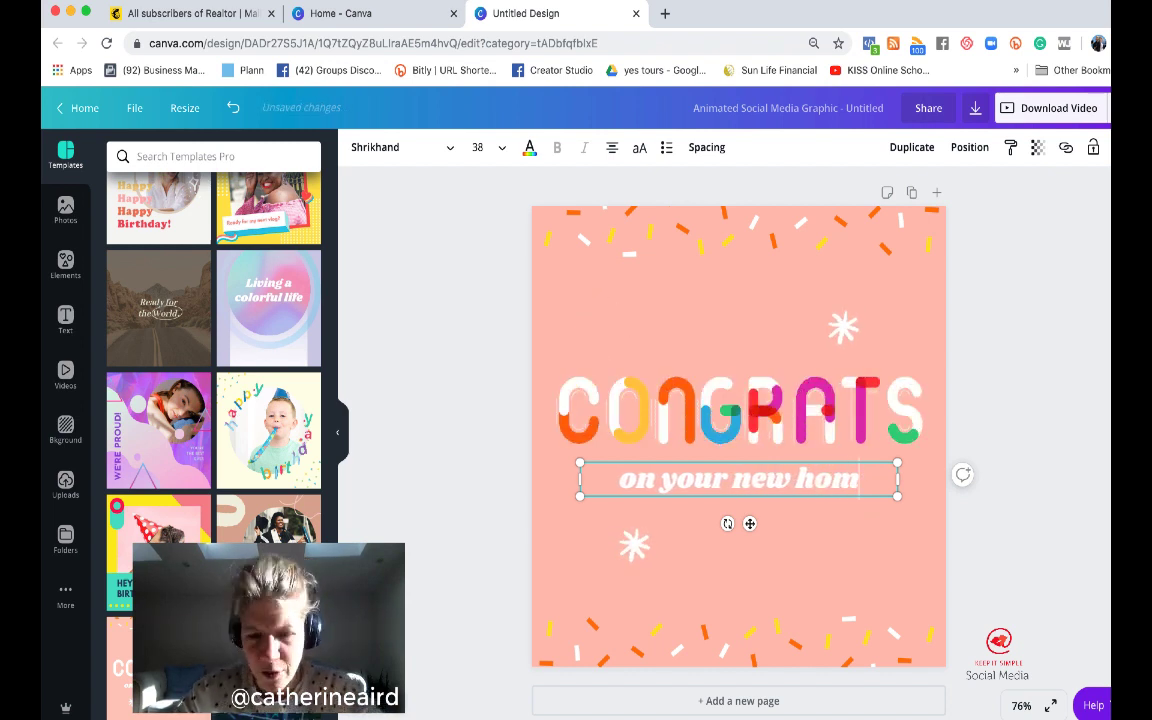
pyautogui.write('e')
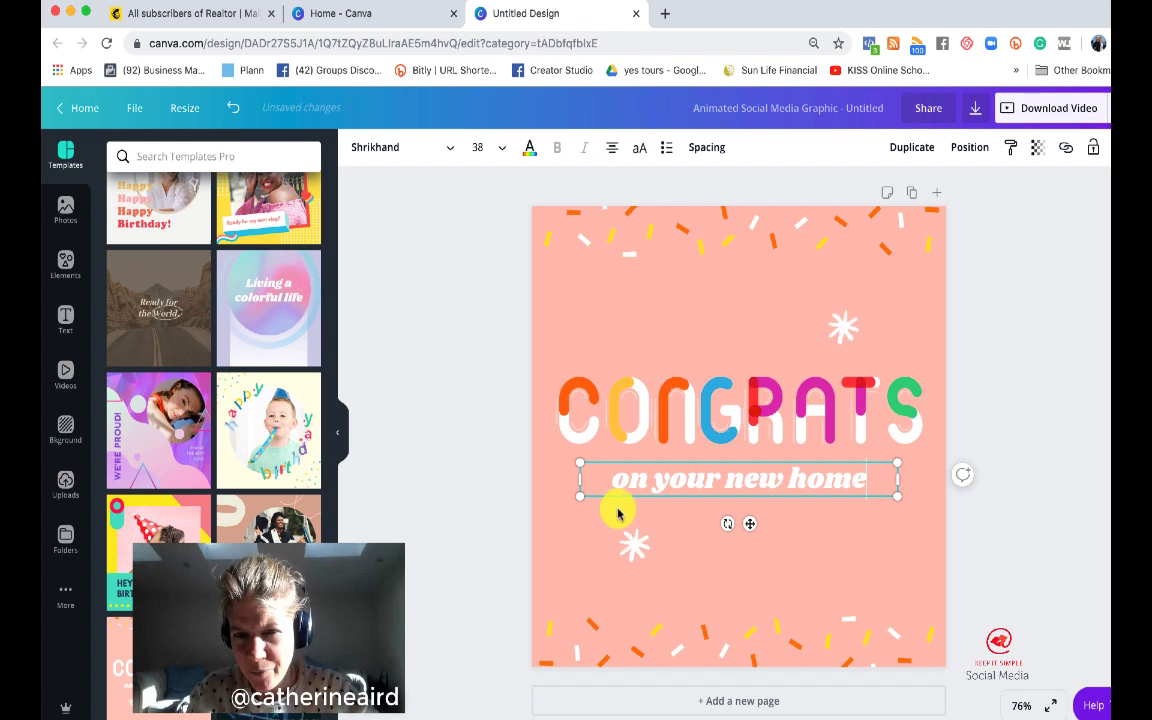
pyautogui.click(965, 562)
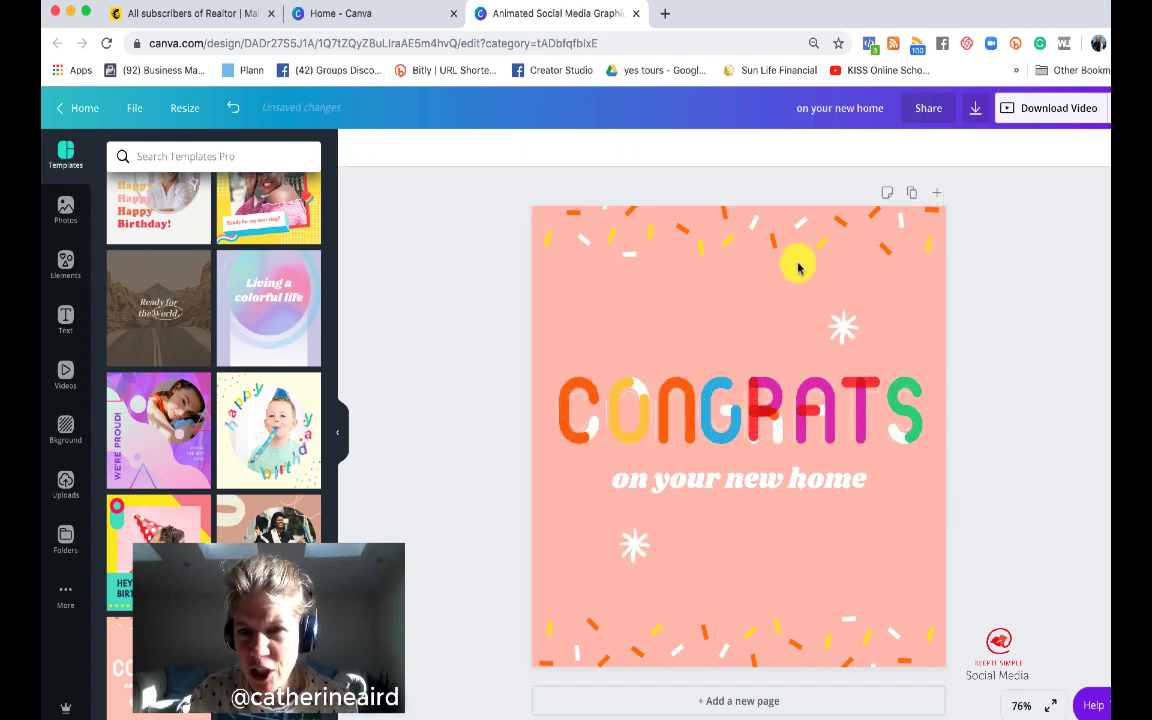
# - Add the uploaded photo of the apartment building with red flowers at its entrance to the page
pyautogui.click(906, 290)
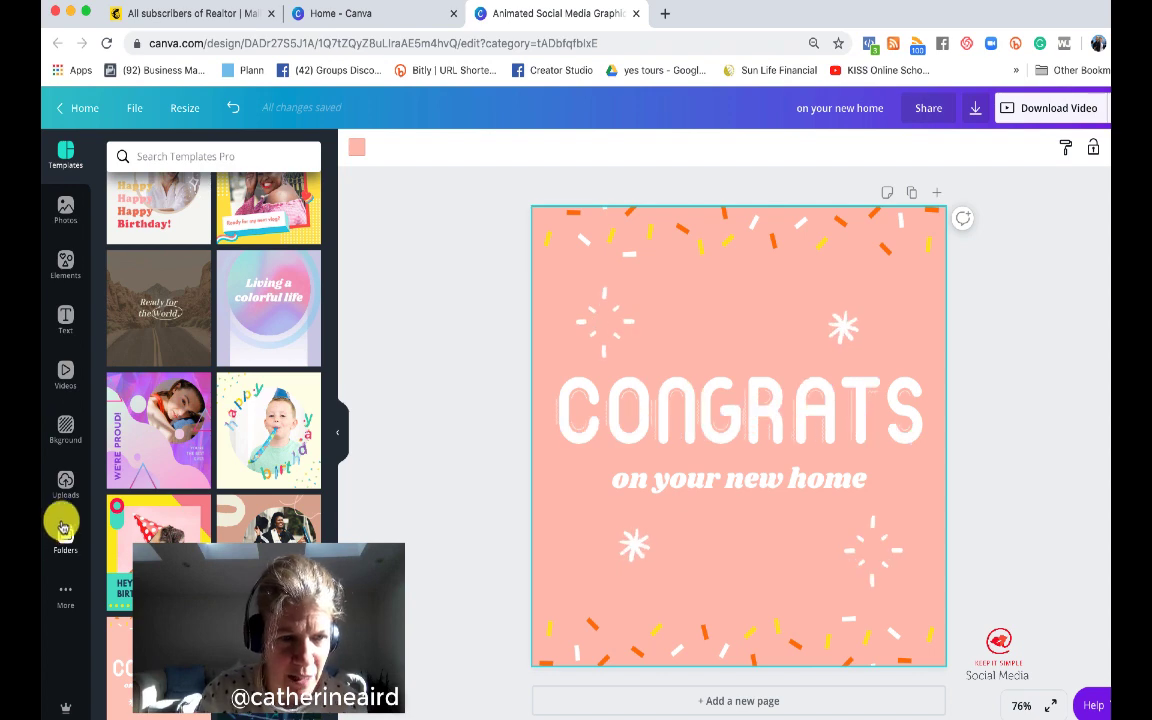
pyautogui.click(63, 484)
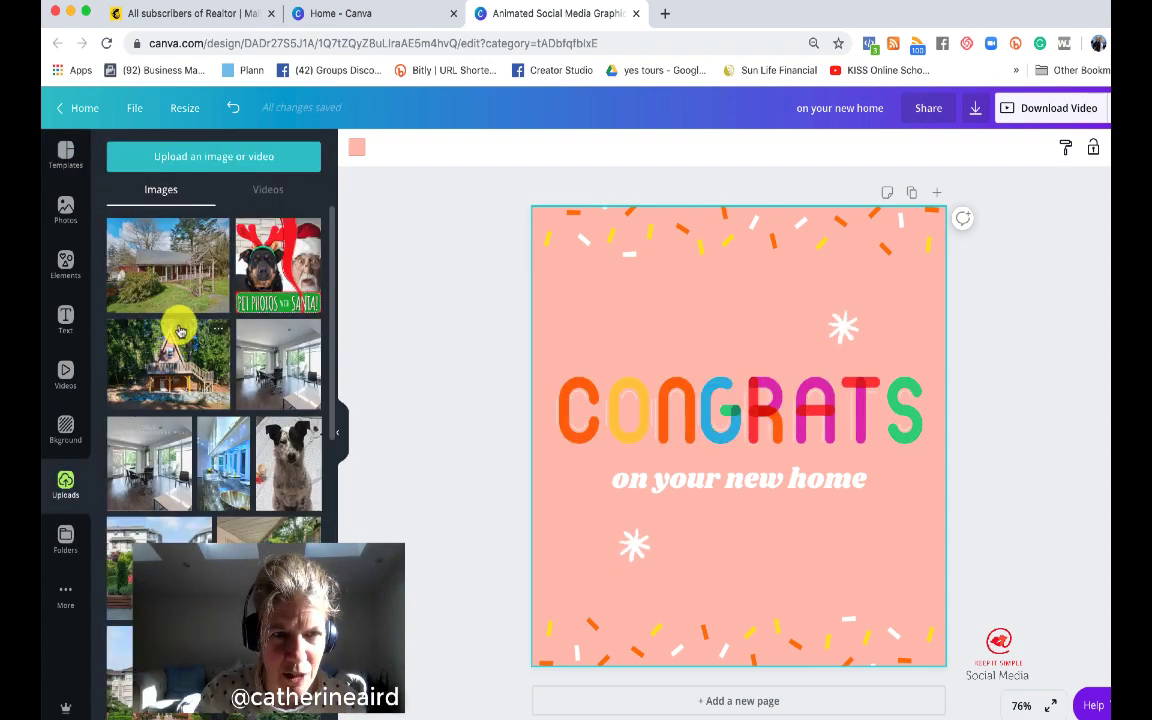
pyautogui.scroll(-3, 160, 460)
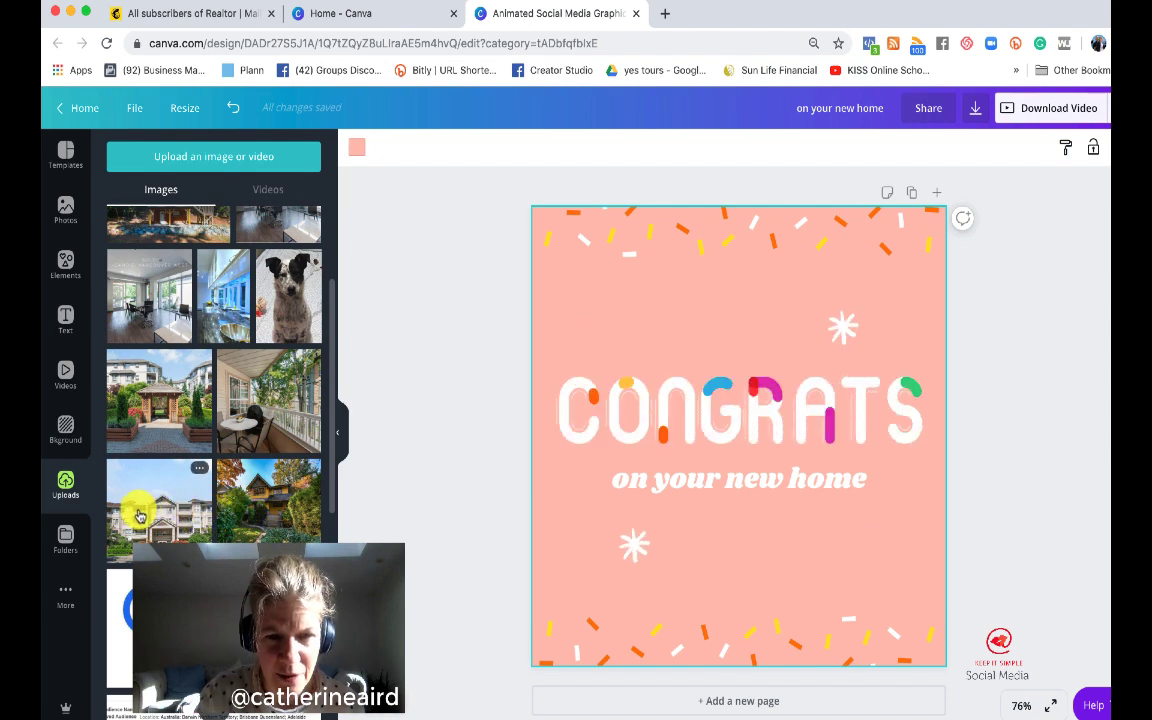
pyautogui.moveTo(141, 507); pyautogui.dragTo(170, 515)
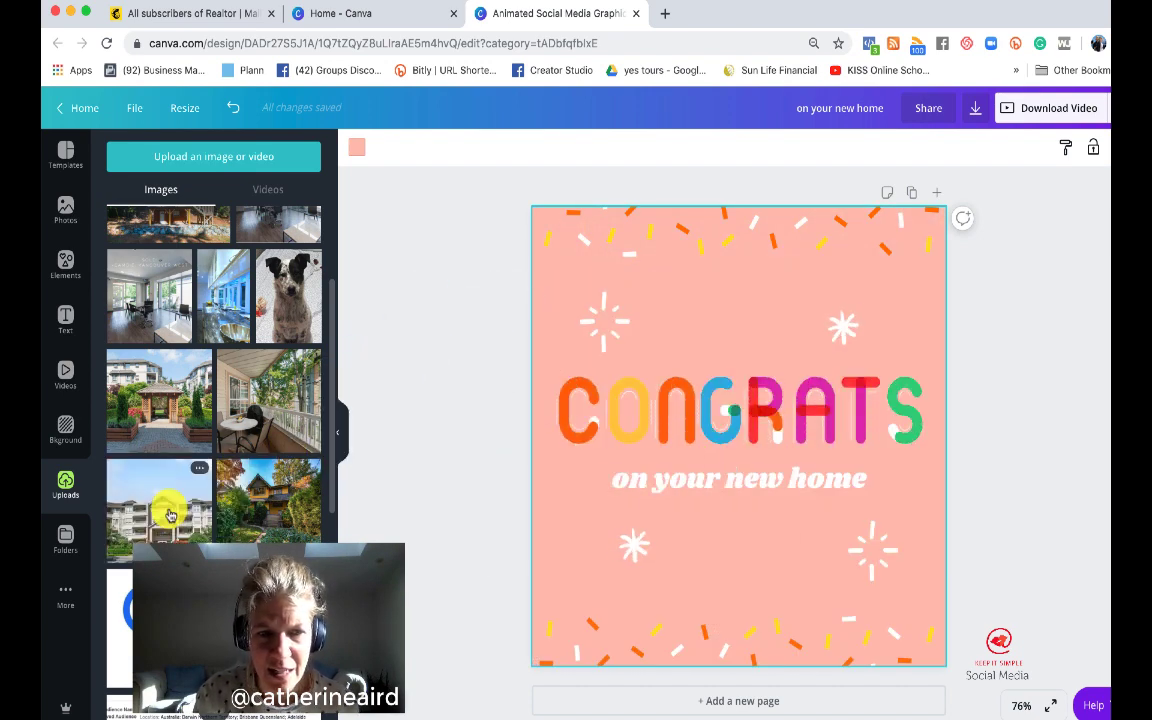
pyautogui.click(163, 515)
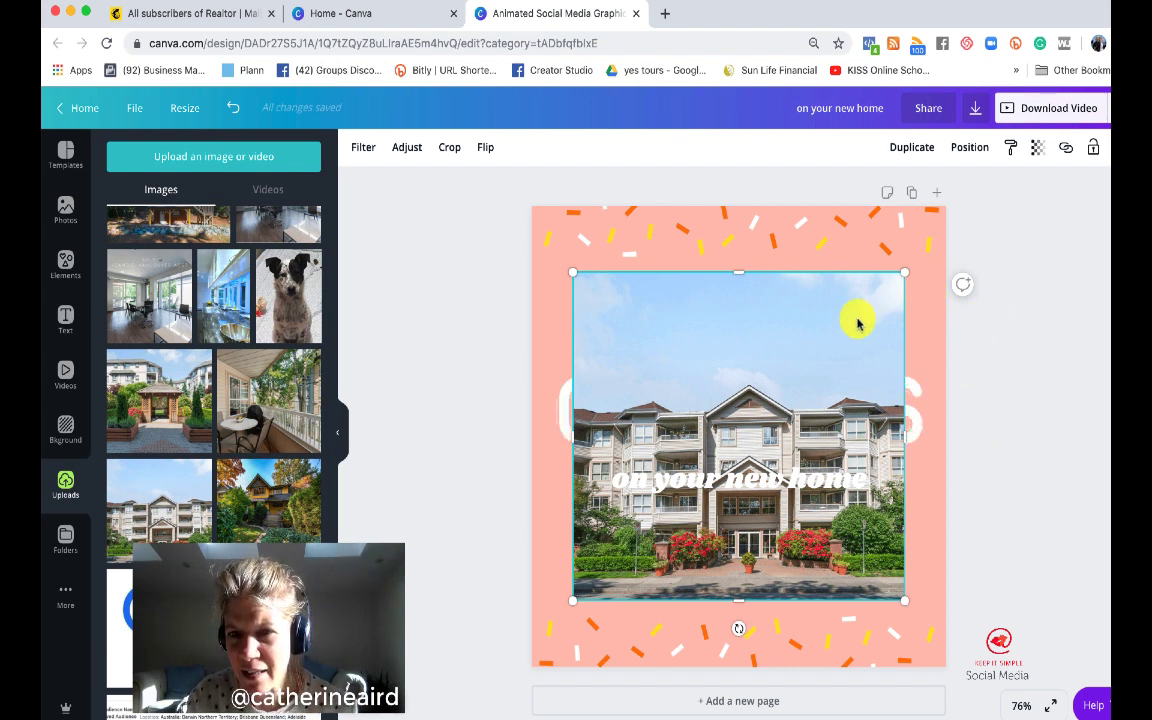
# - Send the apartment building photo to the back, behind the lettering and animated graphics
pyautogui.click(966, 149)
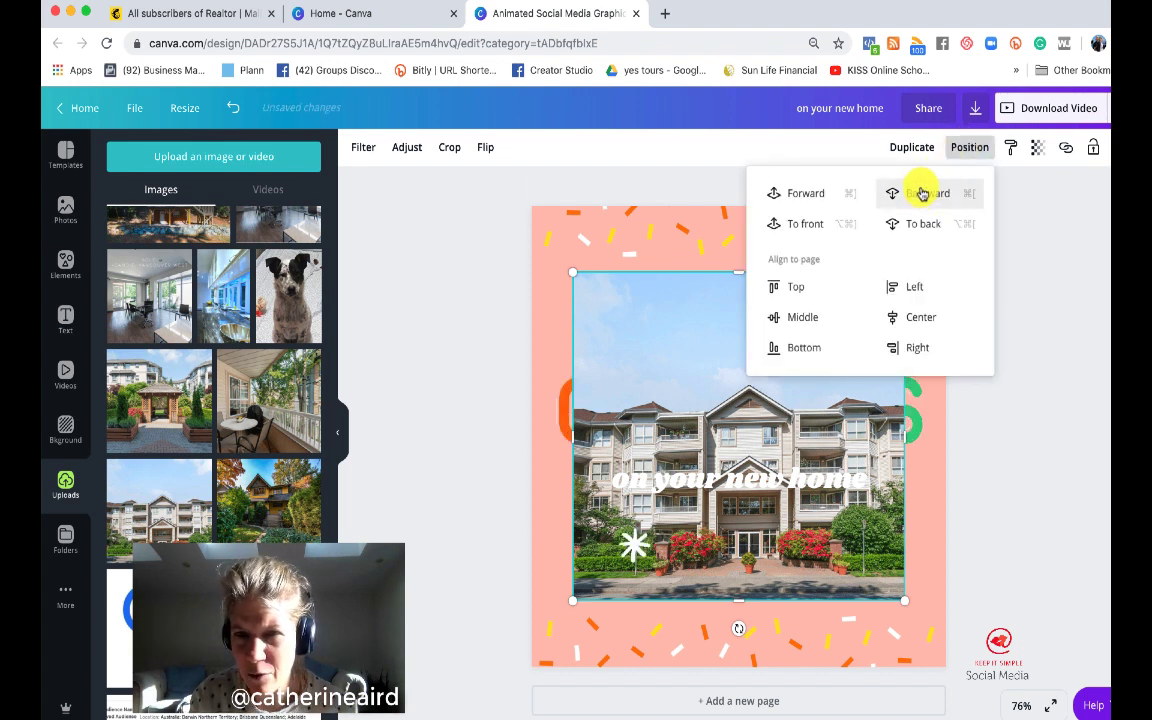
pyautogui.click(922, 226)
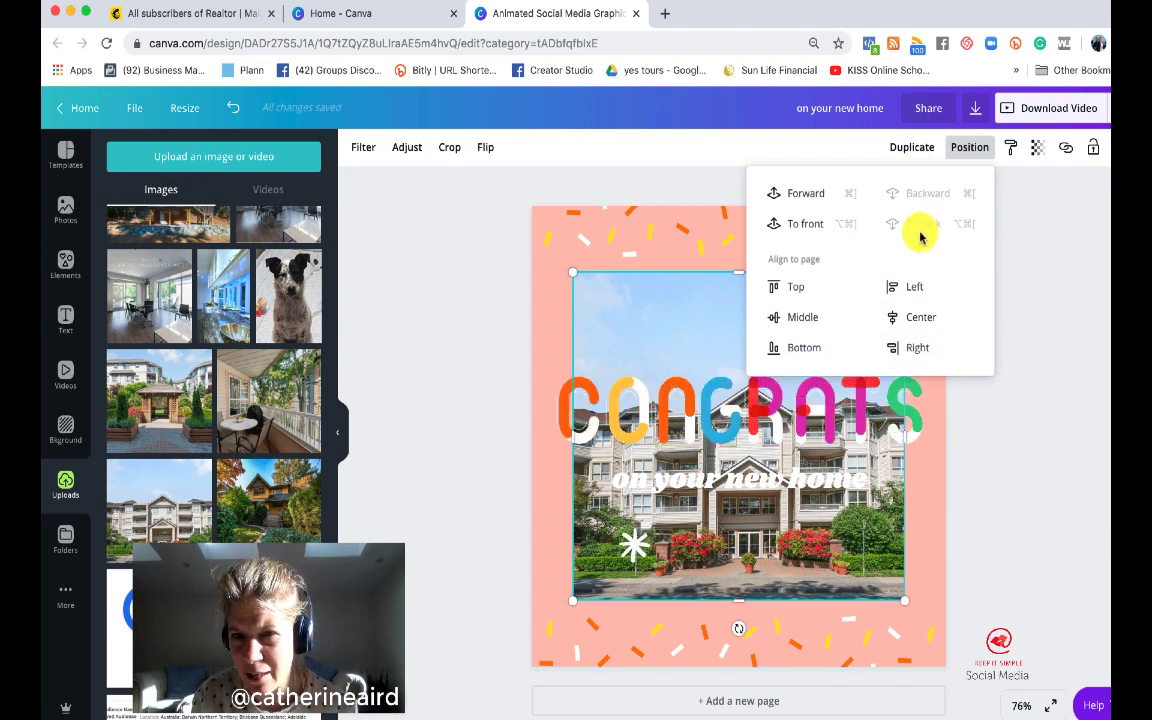
pyautogui.click(960, 495)
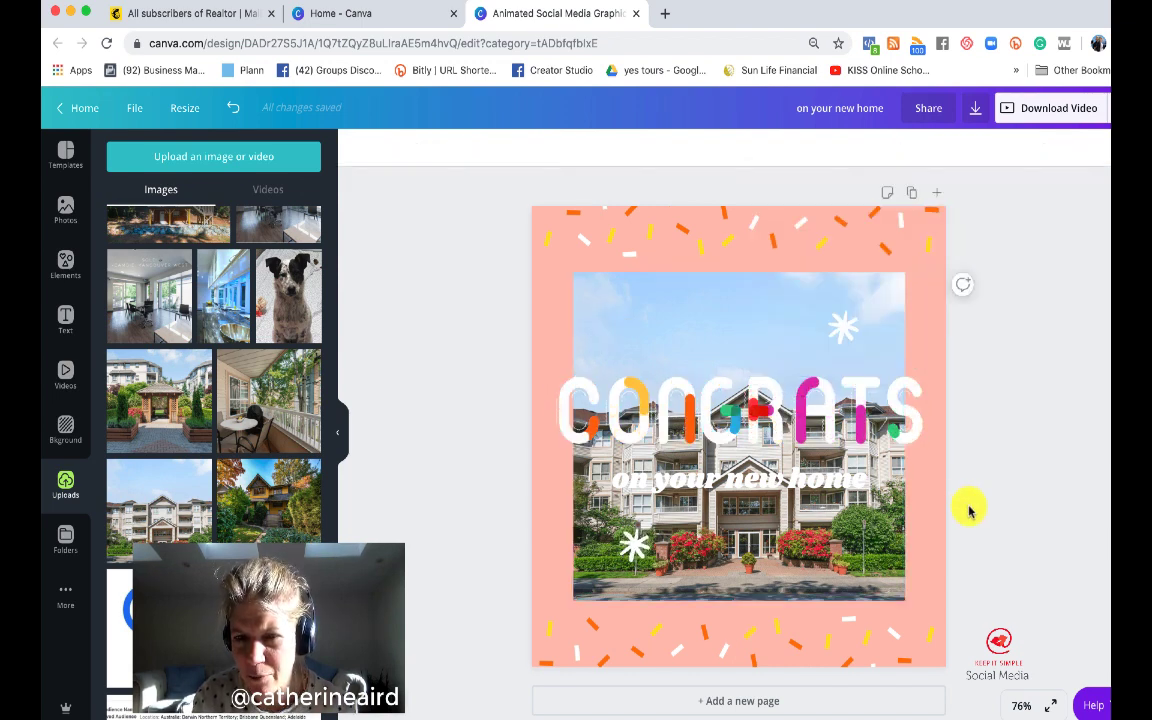
# - Enlarge the building photo beyond the page edges and center it so it covers the whole pink background
pyautogui.click(607, 300)
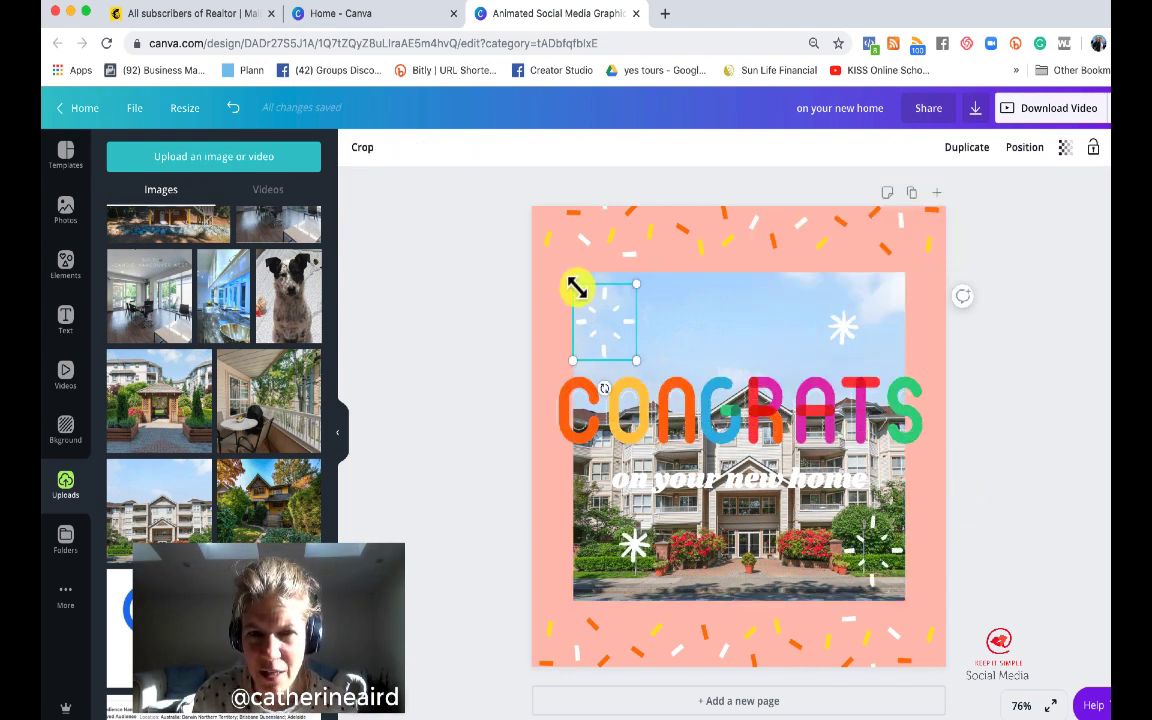
pyautogui.click(706, 322)
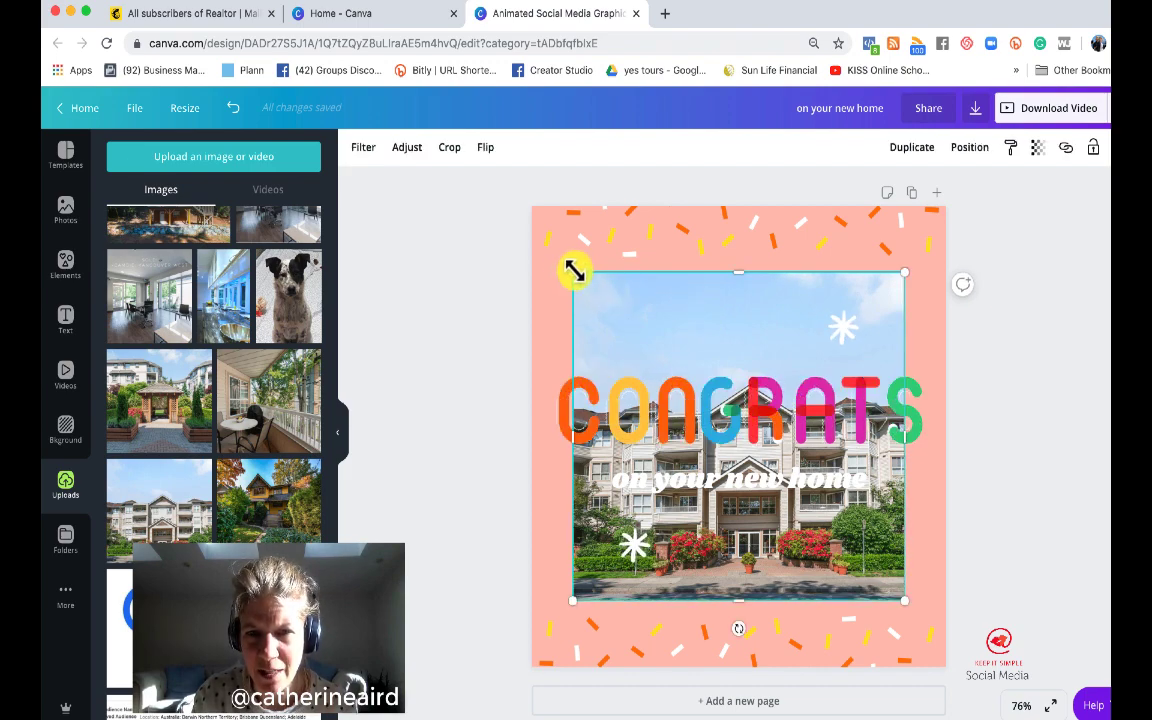
pyautogui.moveTo(574, 270); pyautogui.dragTo(527, 228)
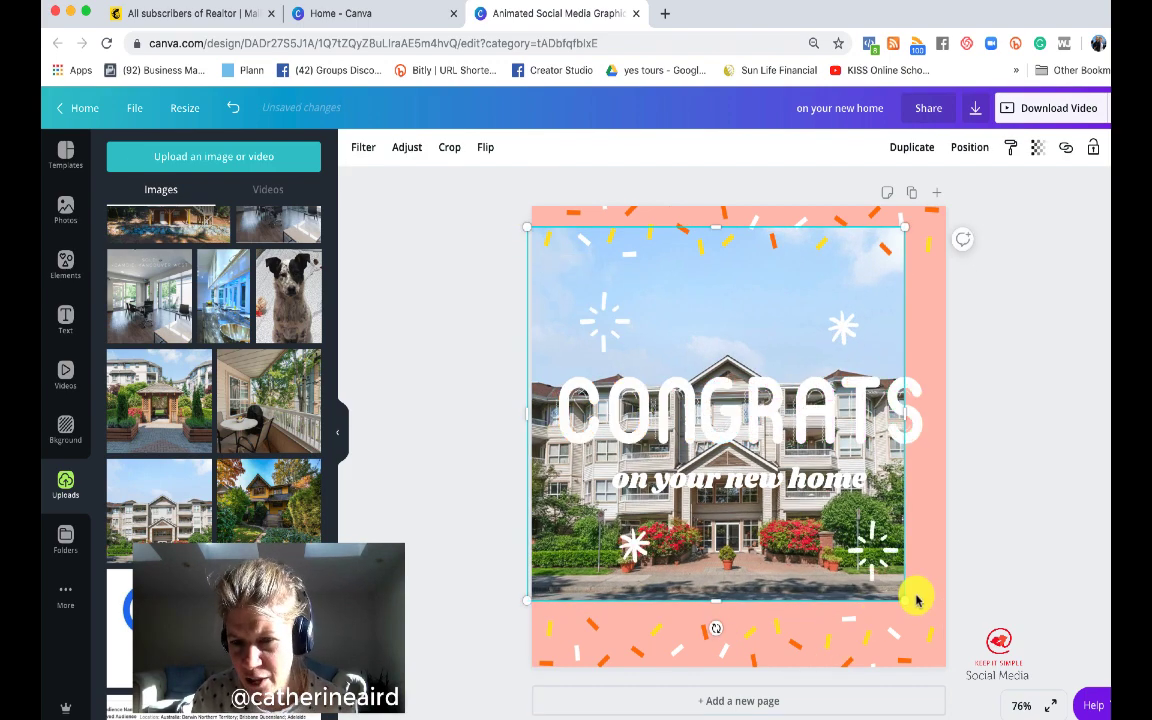
pyautogui.moveTo(902, 599); pyautogui.dragTo(988, 684)
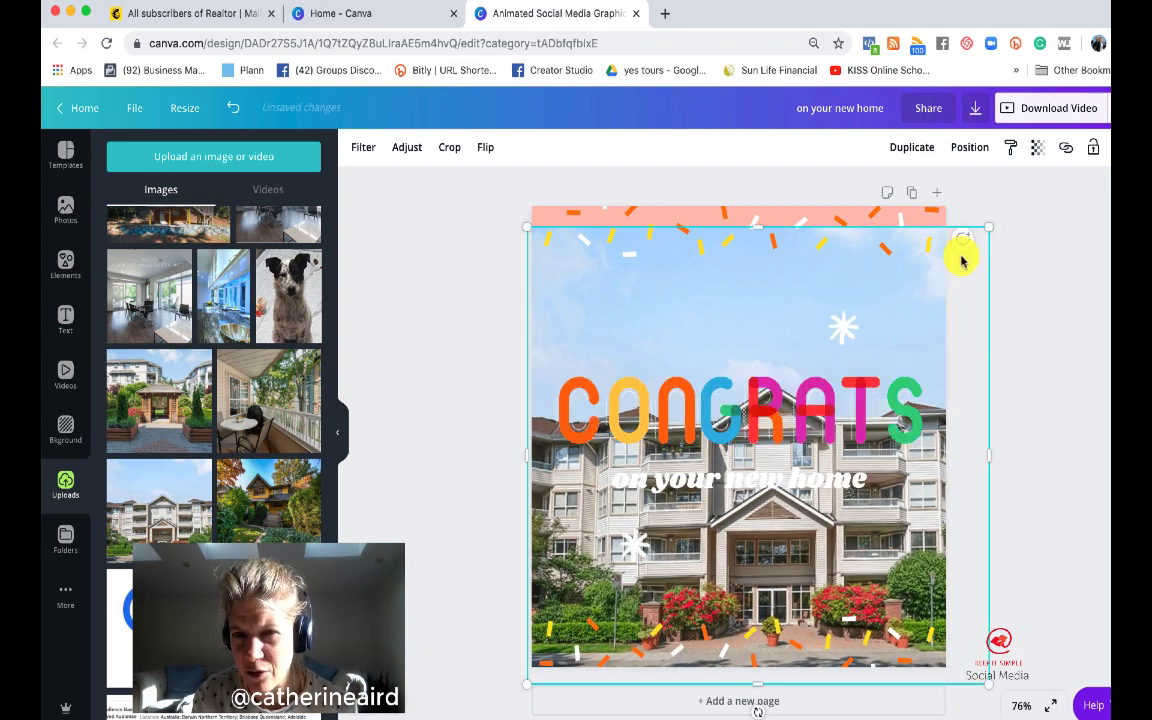
pyautogui.moveTo(988, 228); pyautogui.dragTo(1005, 175)
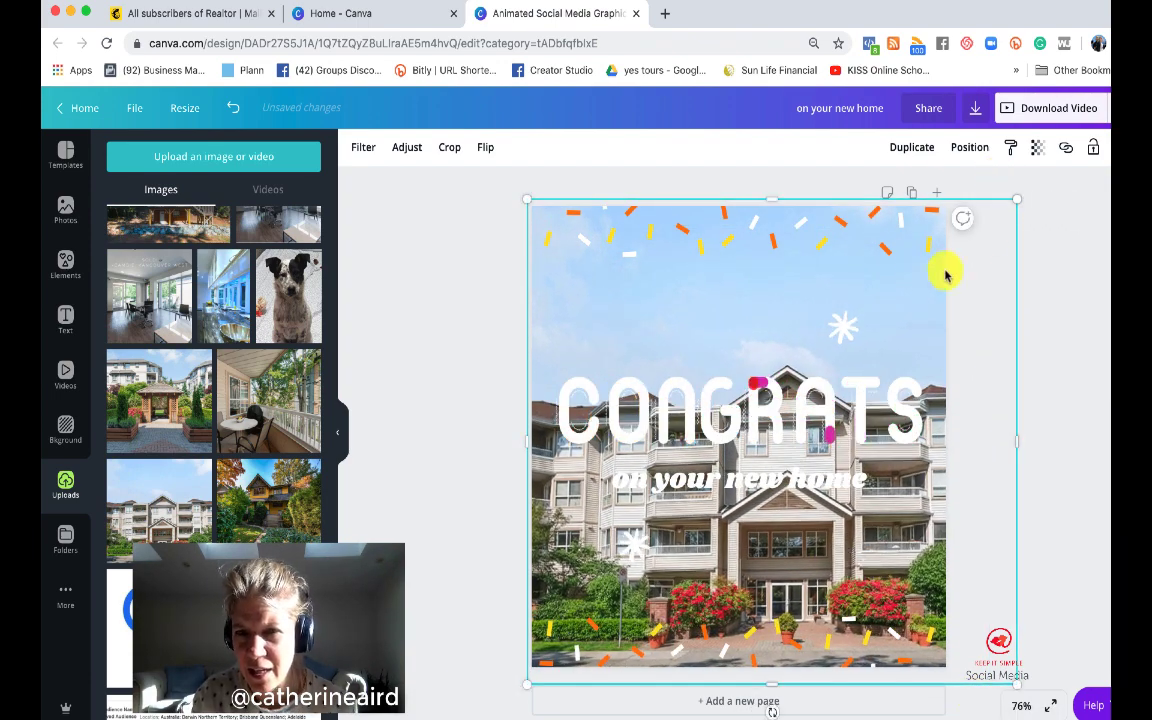
pyautogui.moveTo(987, 252); pyautogui.dragTo(955, 238)
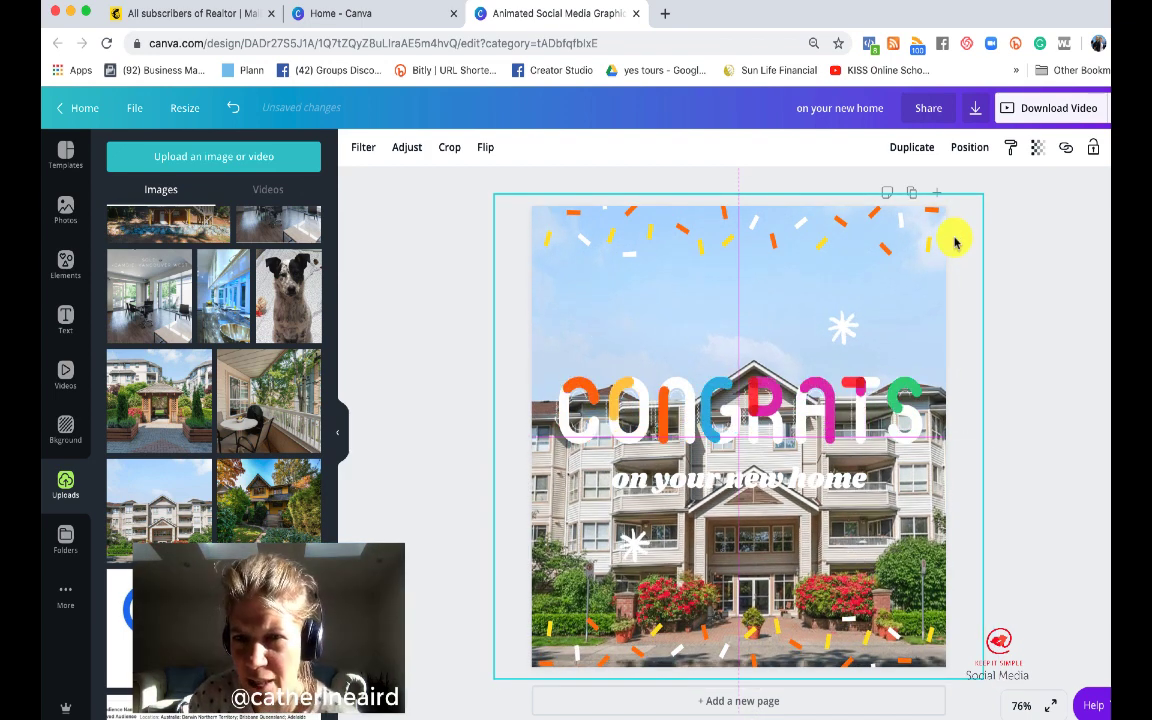
pyautogui.click(1023, 250)
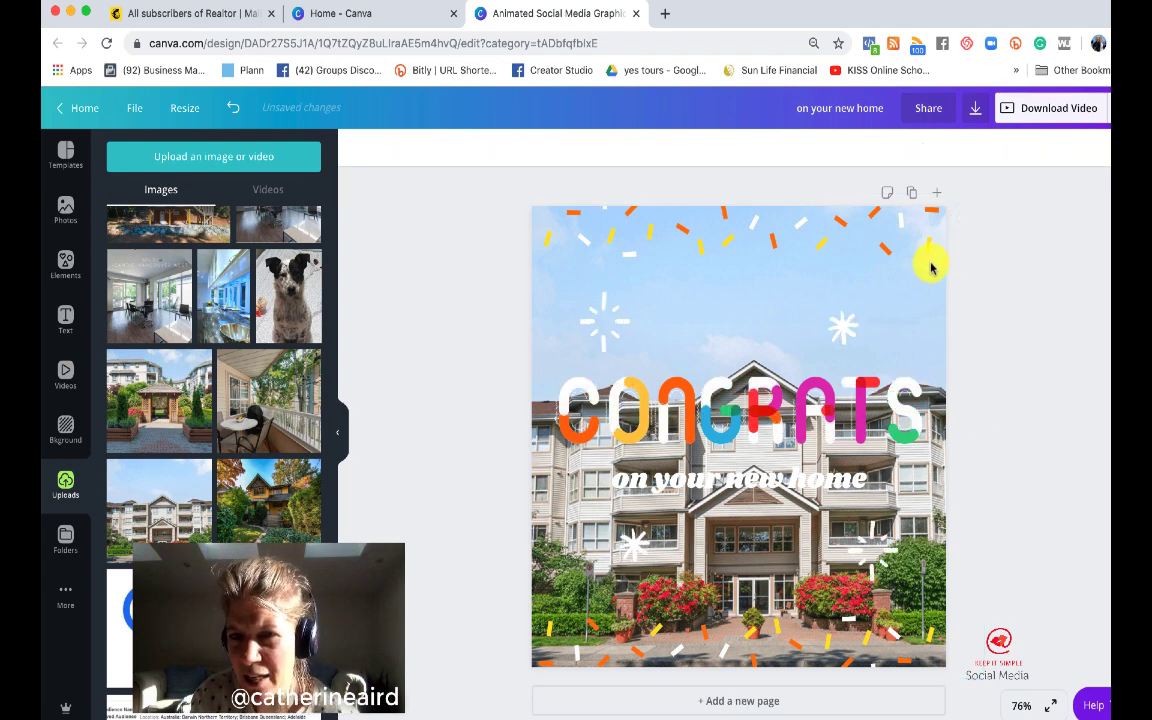
pyautogui.click(900, 306)
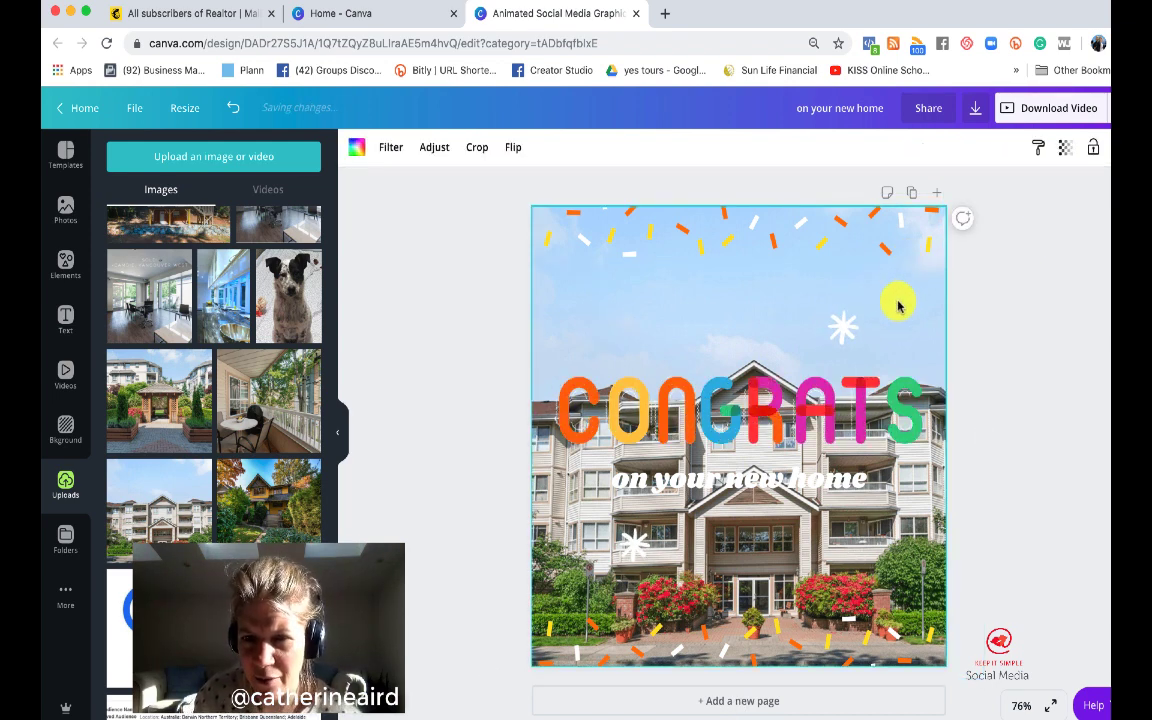
# - Move all the CONGRATS letters together up into the sky above the building and place the "on your new home" line directly beneath them
pyautogui.click(825, 412)
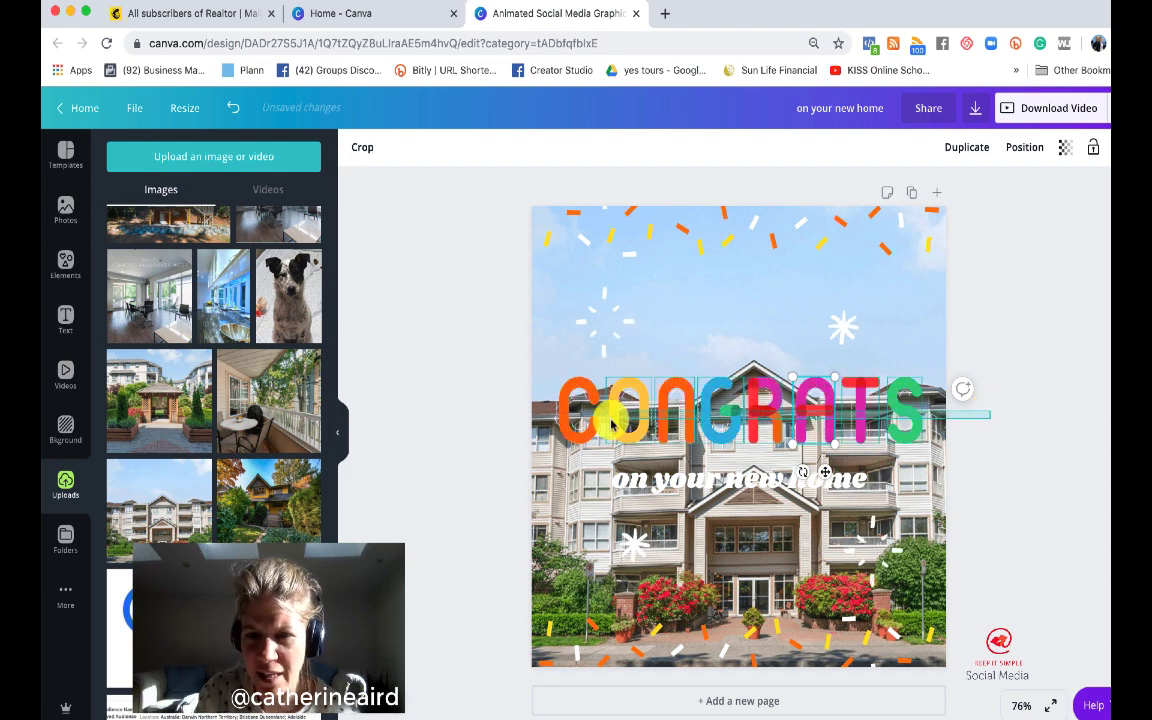
pyautogui.moveTo(612, 425); pyautogui.dragTo(447, 419)
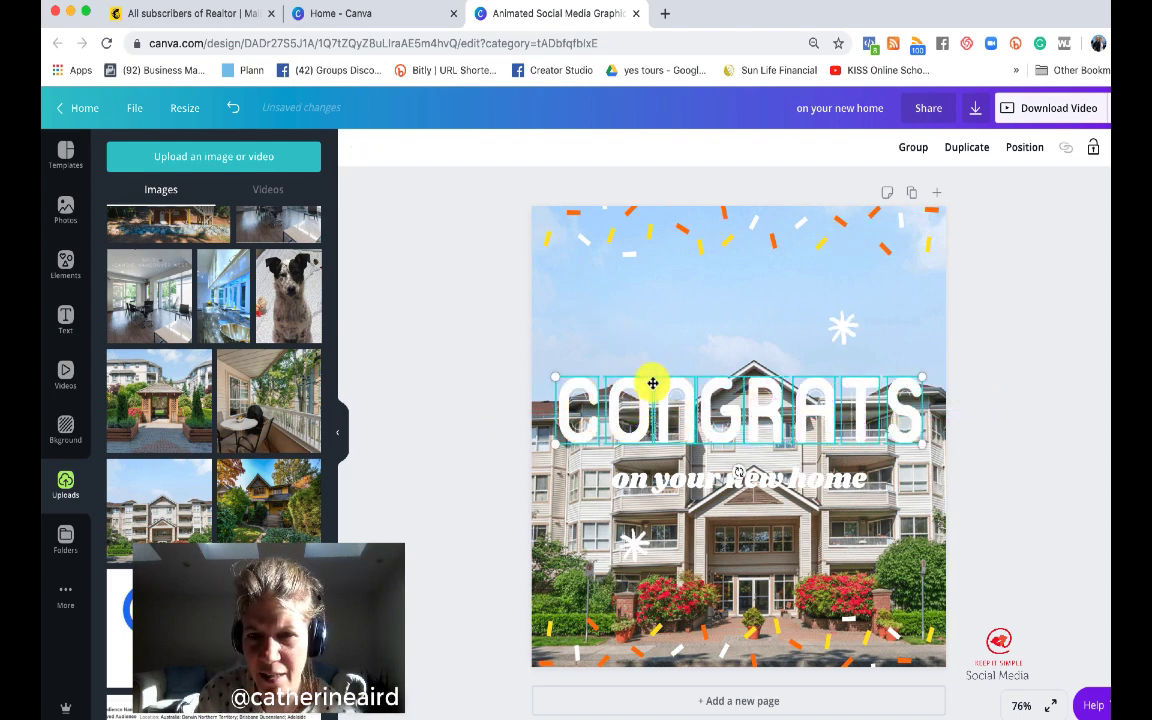
pyautogui.moveTo(652, 383); pyautogui.dragTo(646, 292)
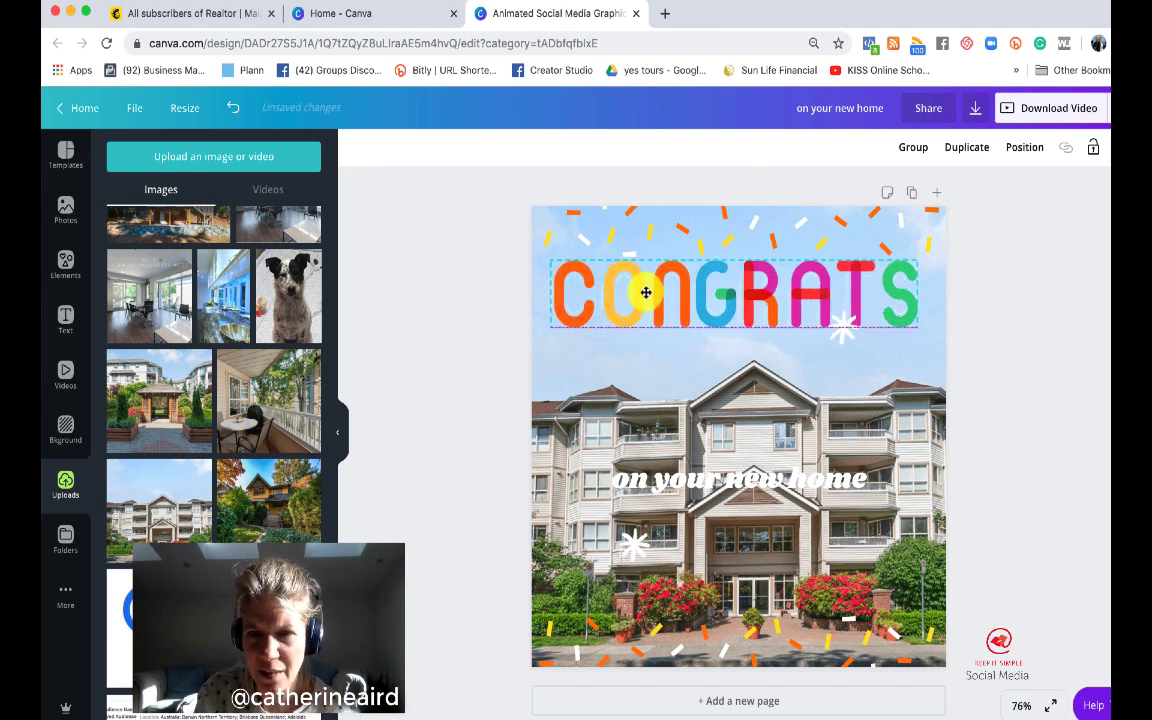
pyautogui.moveTo(730, 470); pyautogui.dragTo(730, 340)
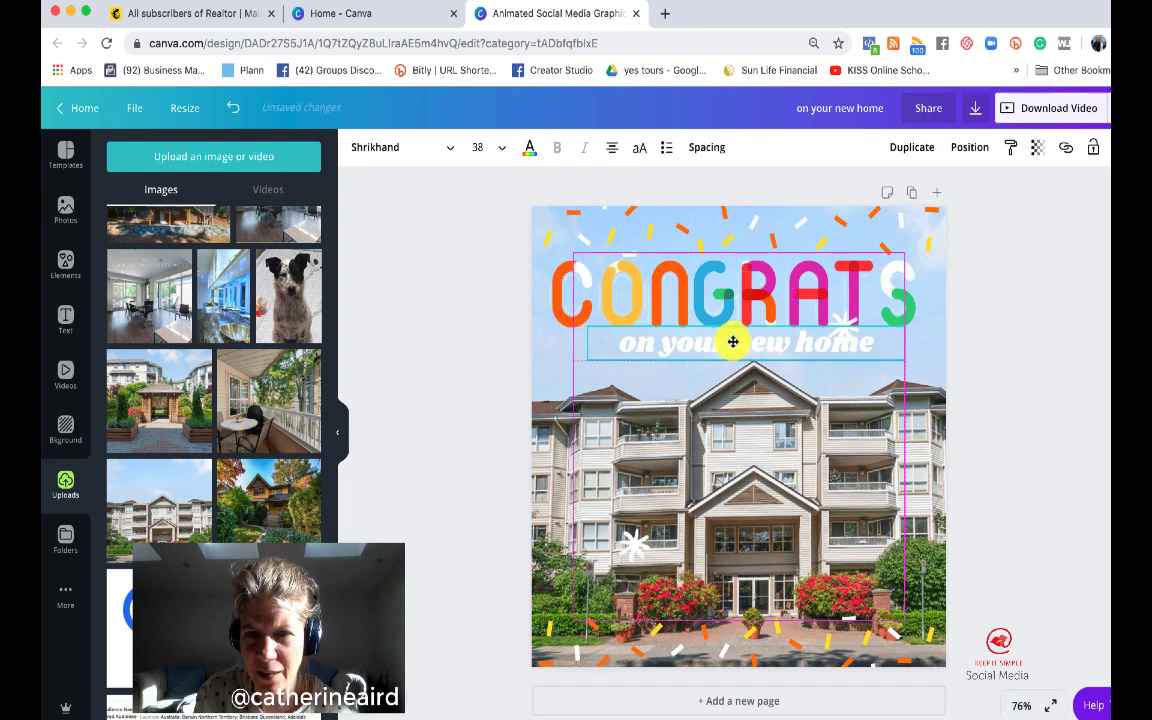
# - Reduce the font size of the "on your new home" line to 32
pyautogui.click(500, 147)
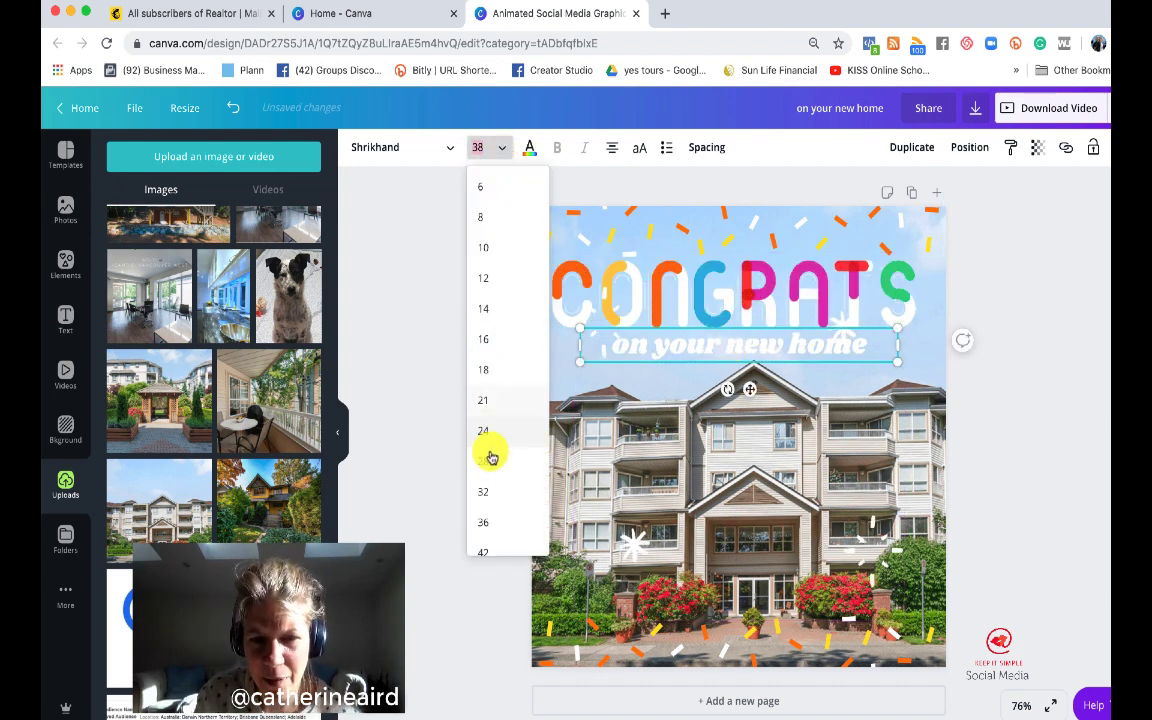
pyautogui.scroll(-1, 487, 460)
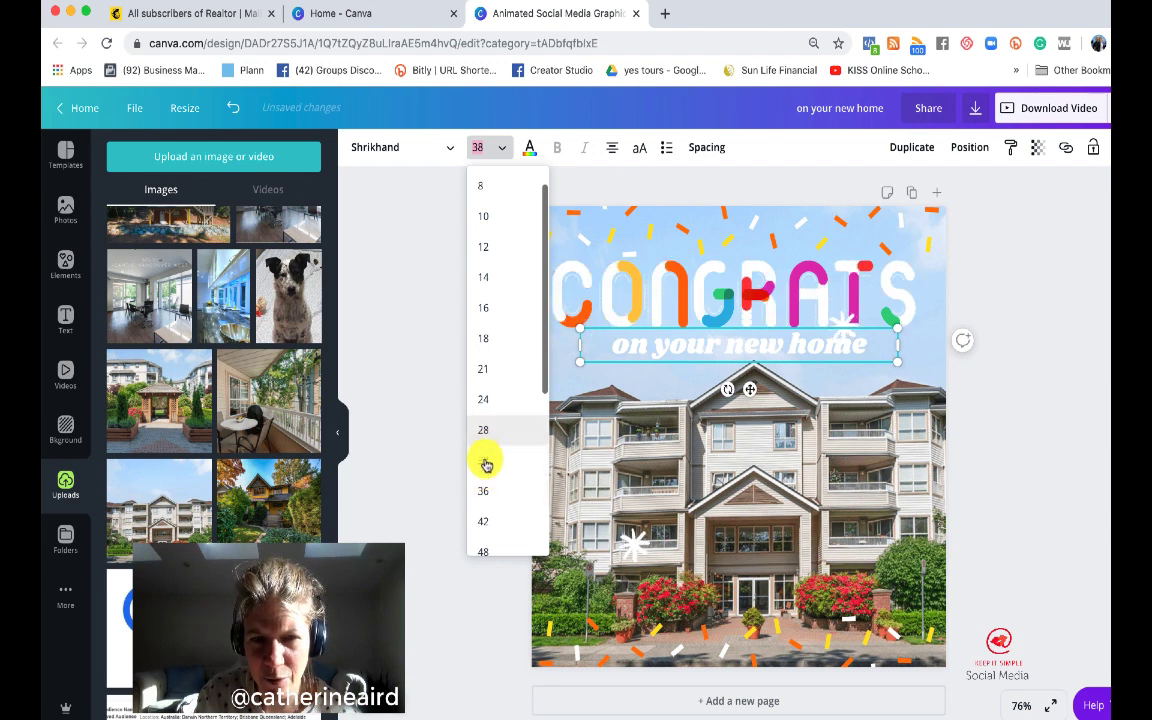
pyautogui.click(484, 461)
pyautogui.click(1013, 310)
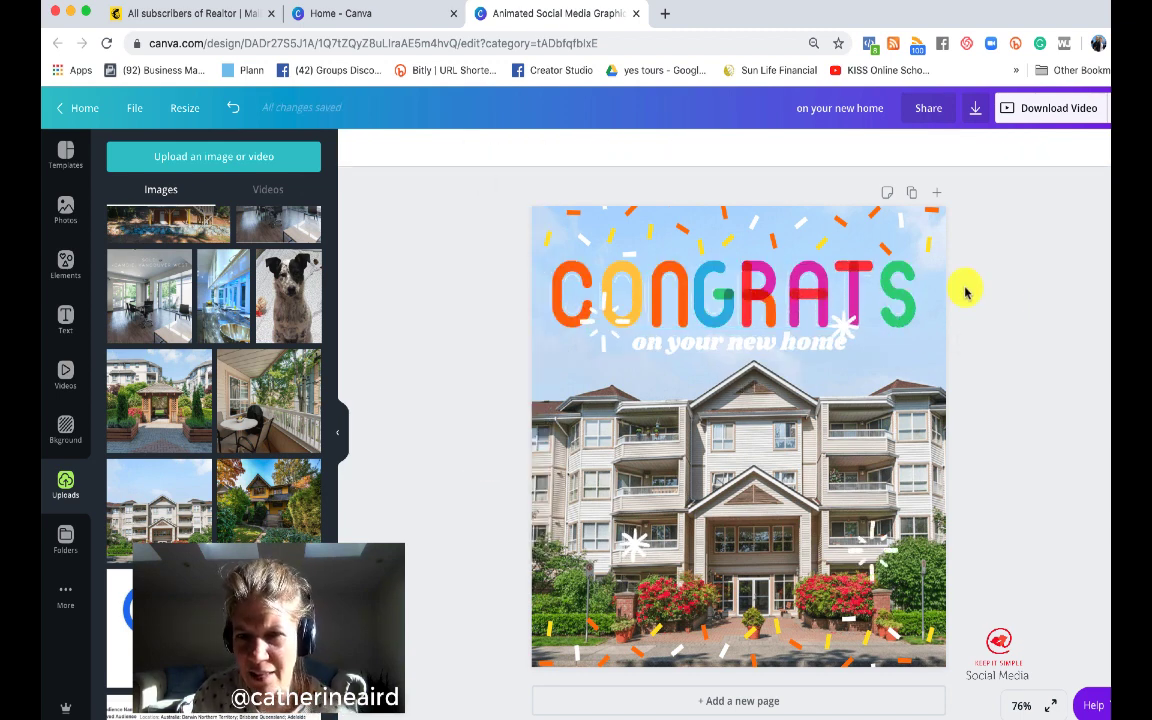
# - Shrink all the CONGRATS letters together and center them horizontally above the "on your new home" line
pyautogui.moveTo(527, 300); pyautogui.dragTo(520, 297)
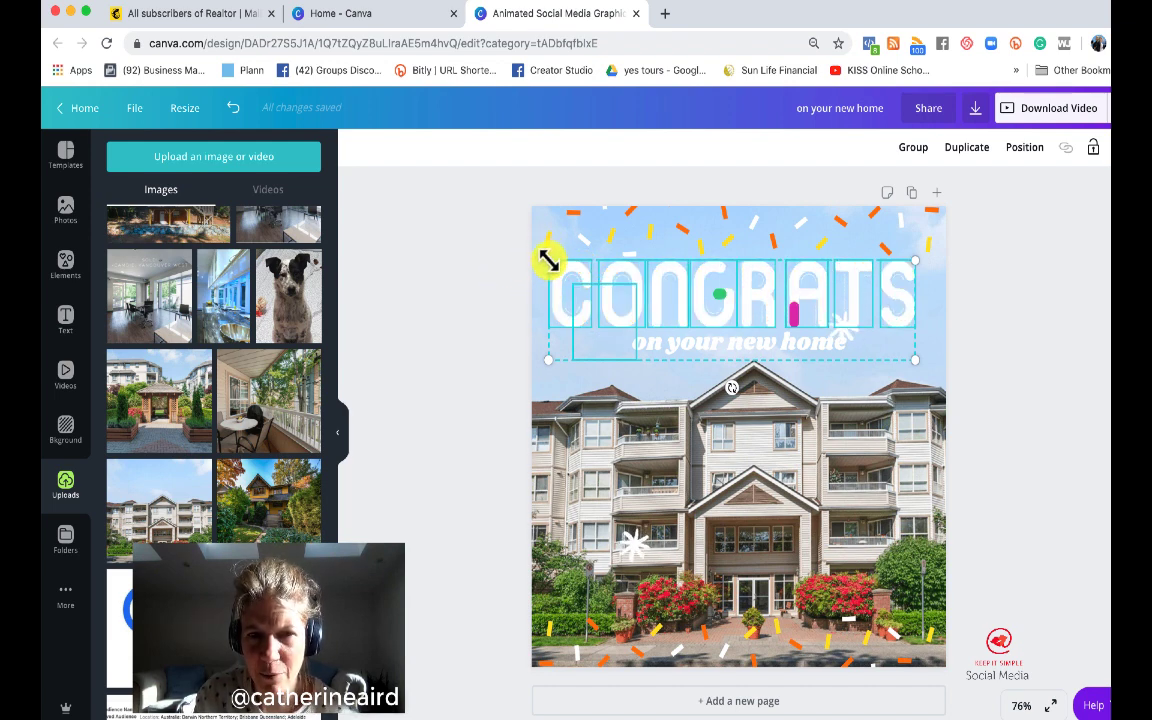
pyautogui.moveTo(549, 260); pyautogui.dragTo(600, 266)
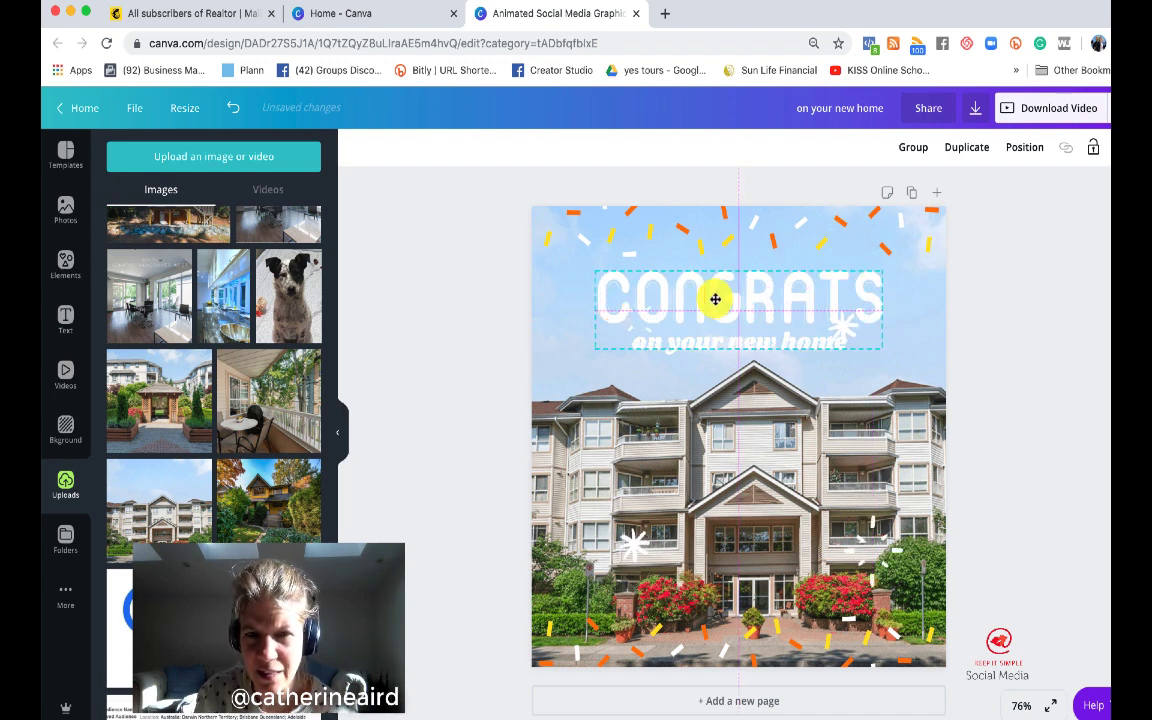
# - Move one white starburst just past the end of the "on your new home" line and the other to the building's left roof edge
pyautogui.click(851, 331)
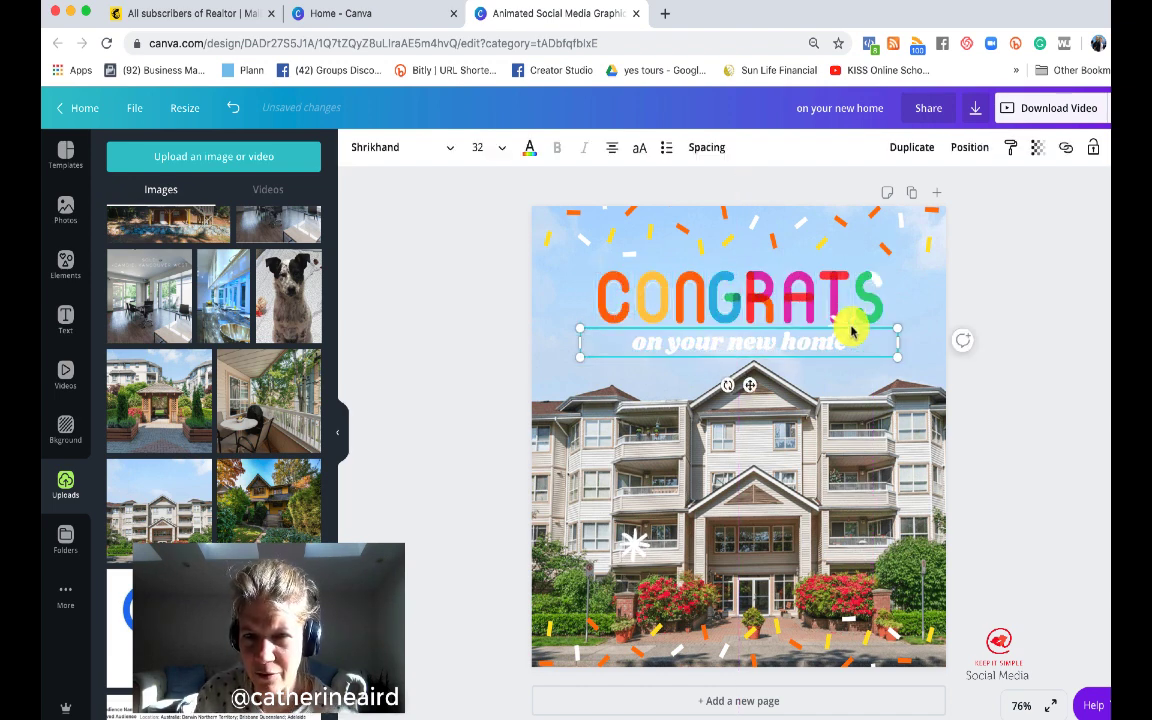
pyautogui.moveTo(848, 327); pyautogui.dragTo(901, 340)
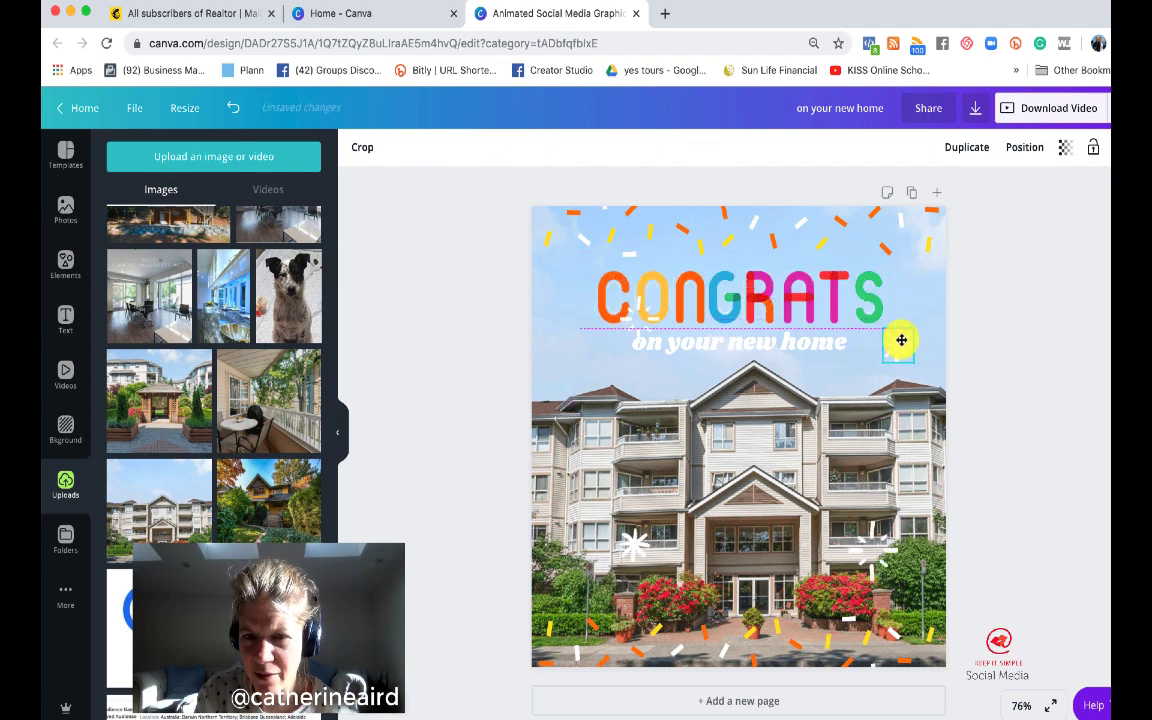
pyautogui.moveTo(632, 540); pyautogui.dragTo(587, 399)
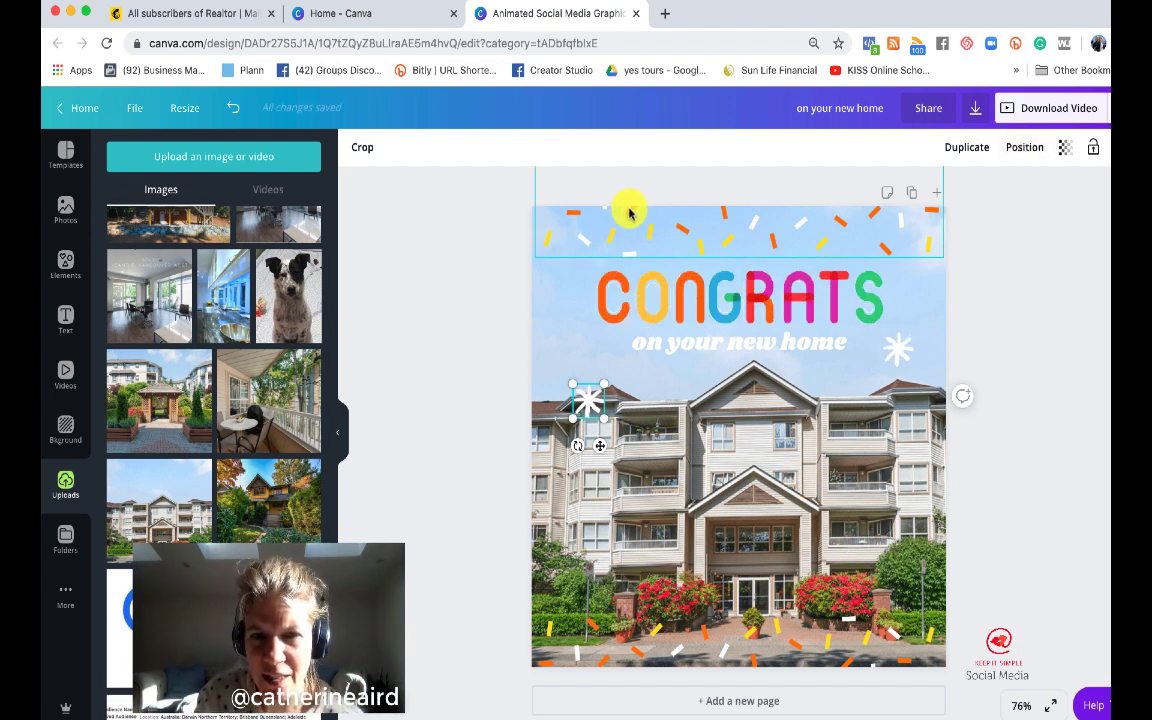
pyautogui.click(614, 296)
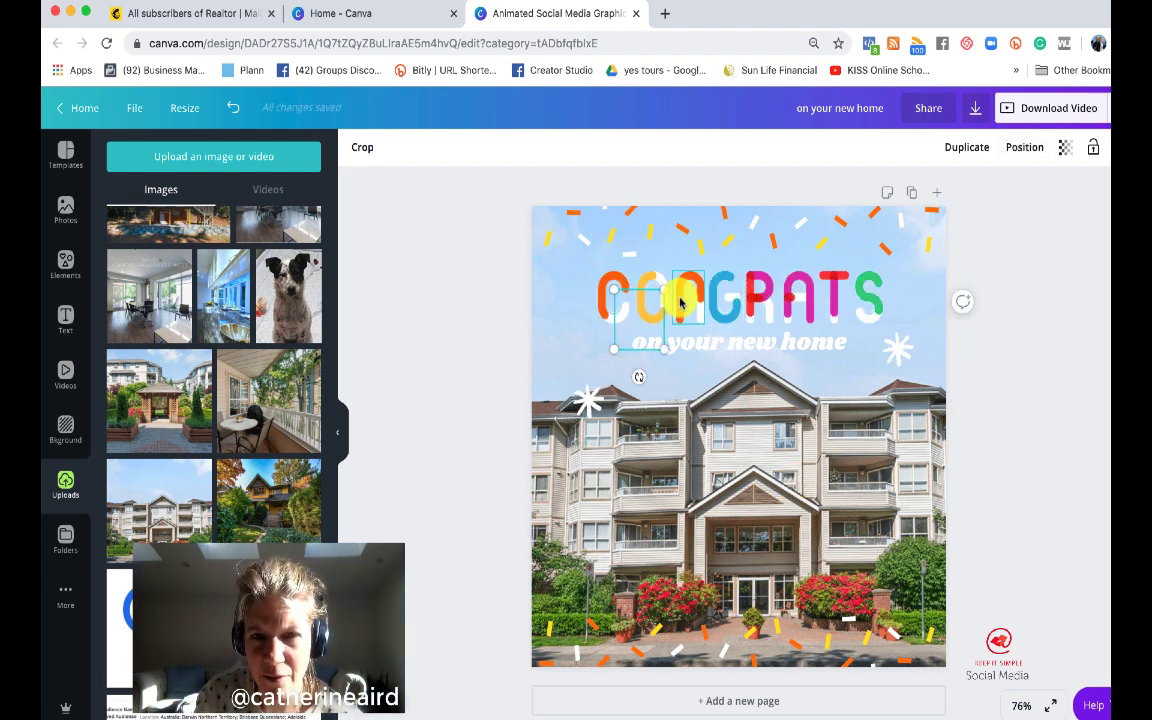
# - Recolor the yellow pieces of the top confetti with the red from the remax palette, trying its blue as an alternative
pyautogui.click(628, 218)
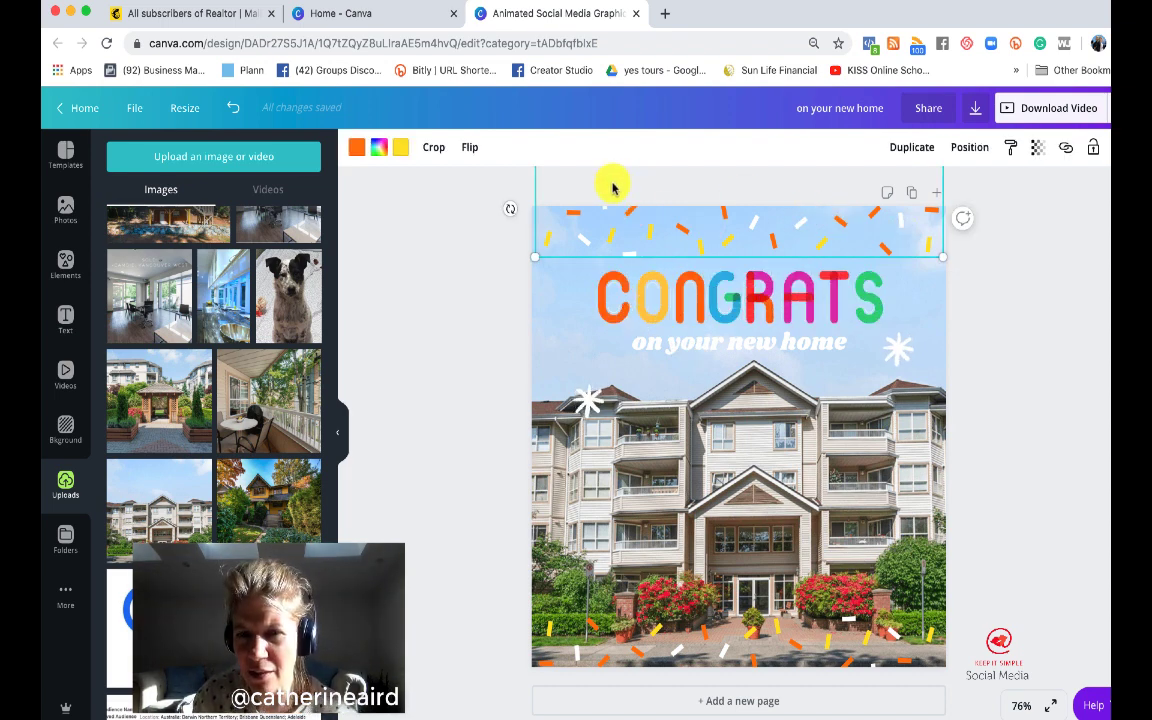
pyautogui.click(400, 149)
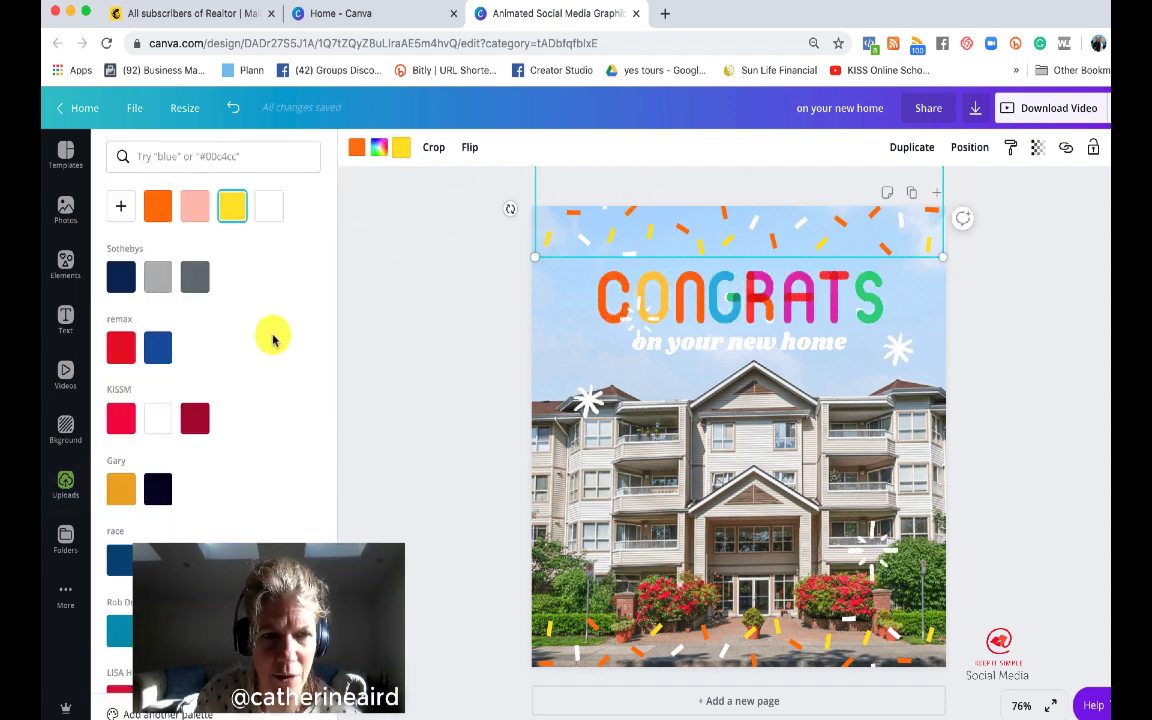
pyautogui.click(121, 347)
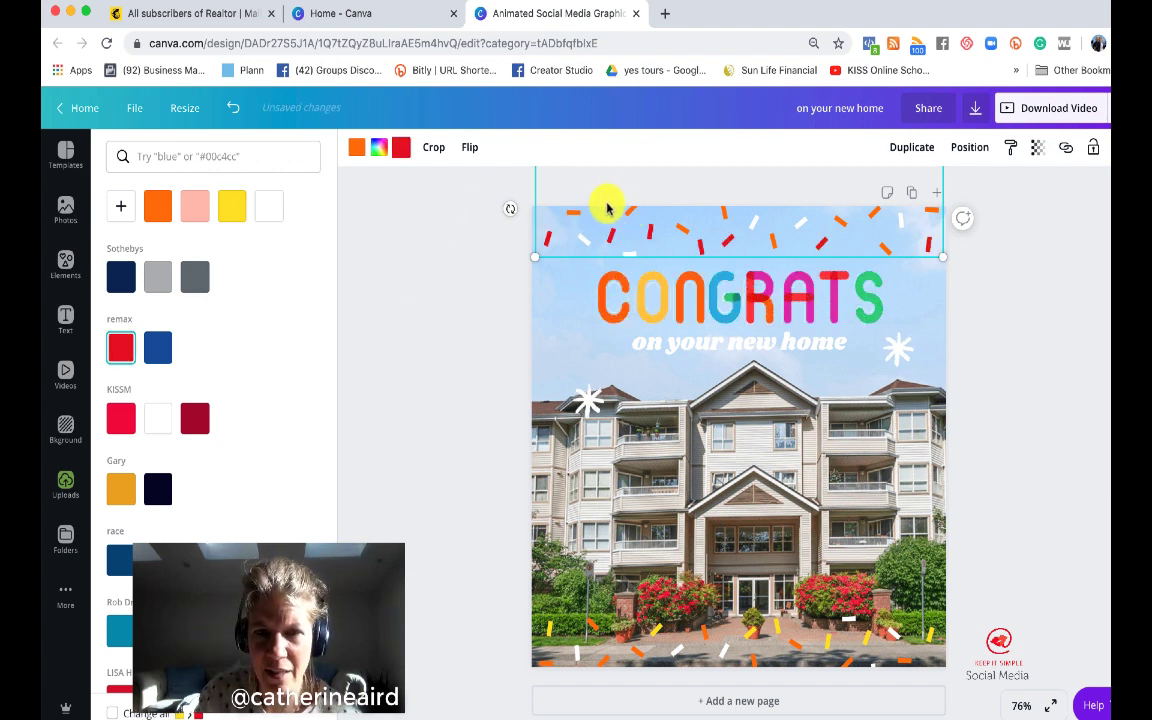
pyautogui.click(158, 347)
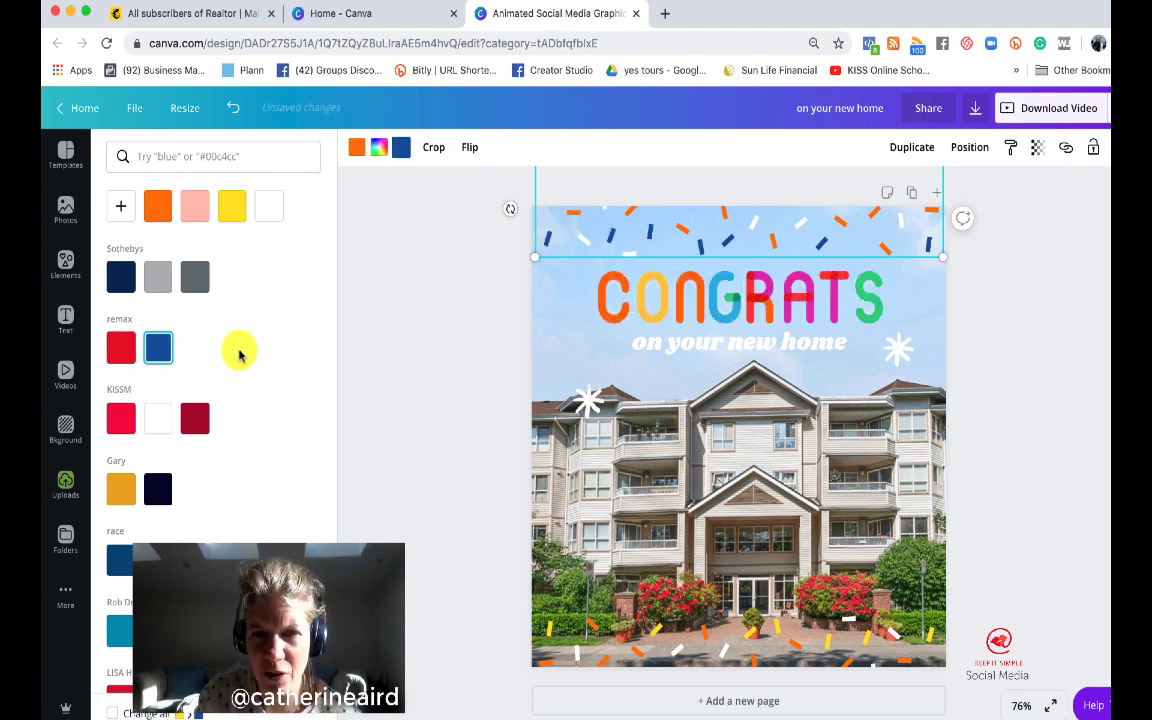
pyautogui.click(121, 347)
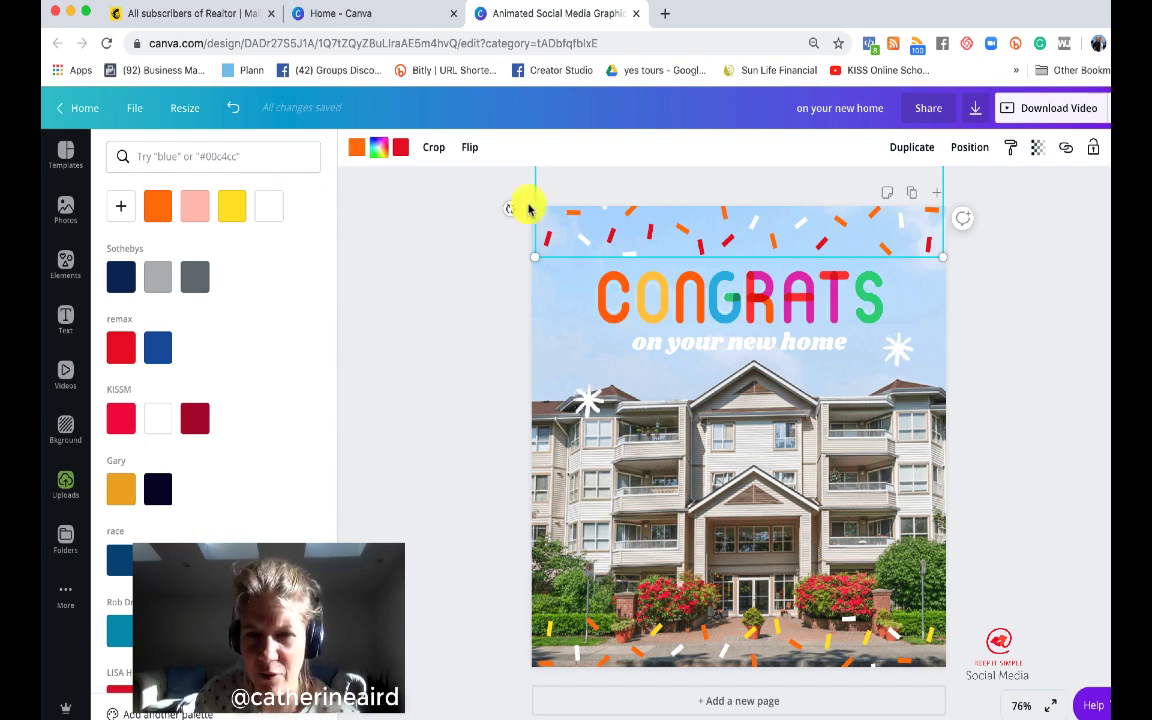
# - Recolor the orange pieces of the top confetti with the blue from the remax palette
pyautogui.click(482, 322)
pyautogui.click(578, 213)
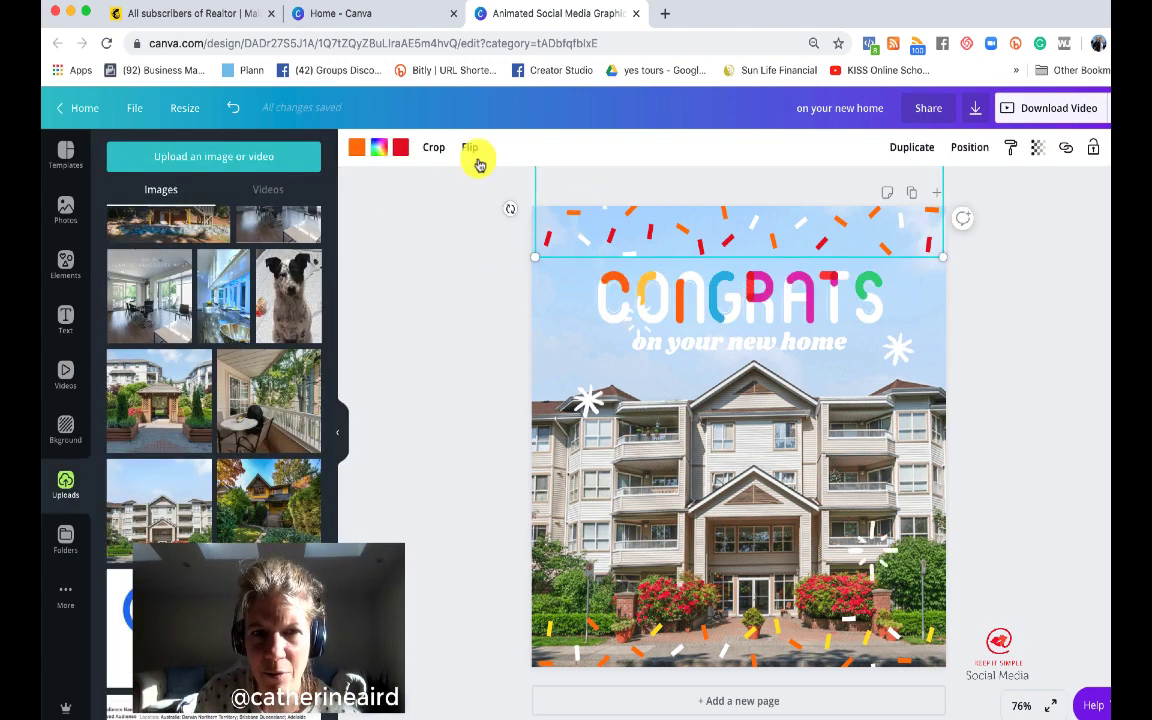
pyautogui.click(357, 148)
pyautogui.click(157, 347)
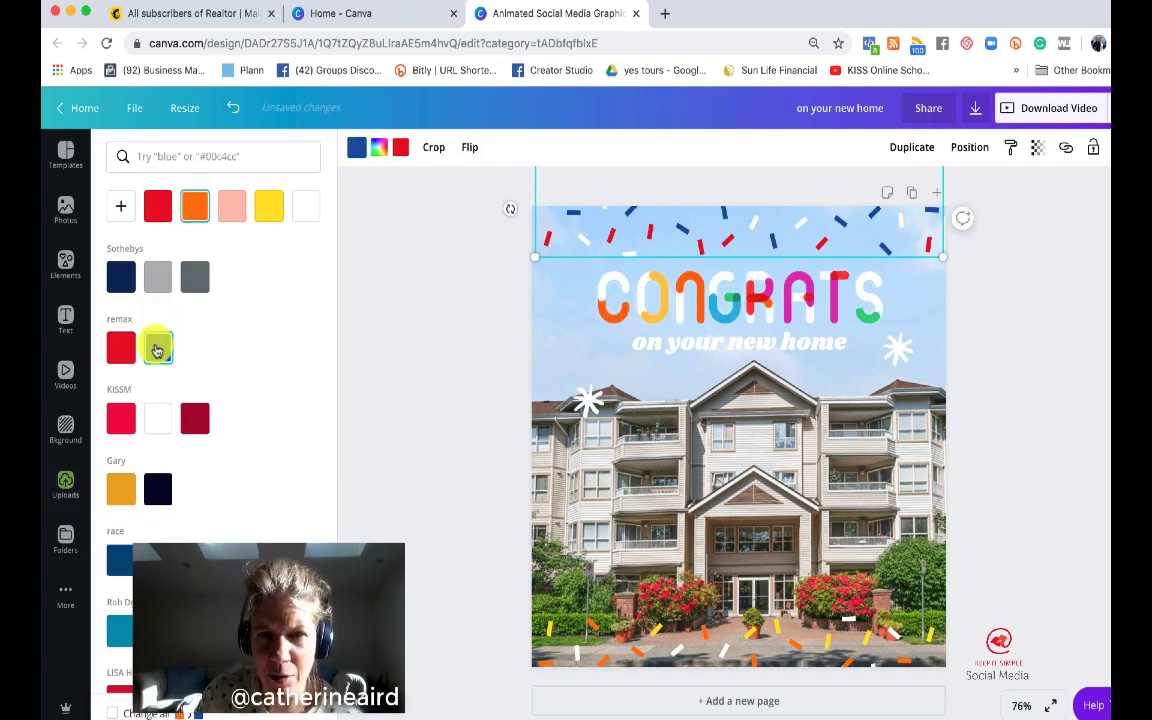
pyautogui.click(372, 341)
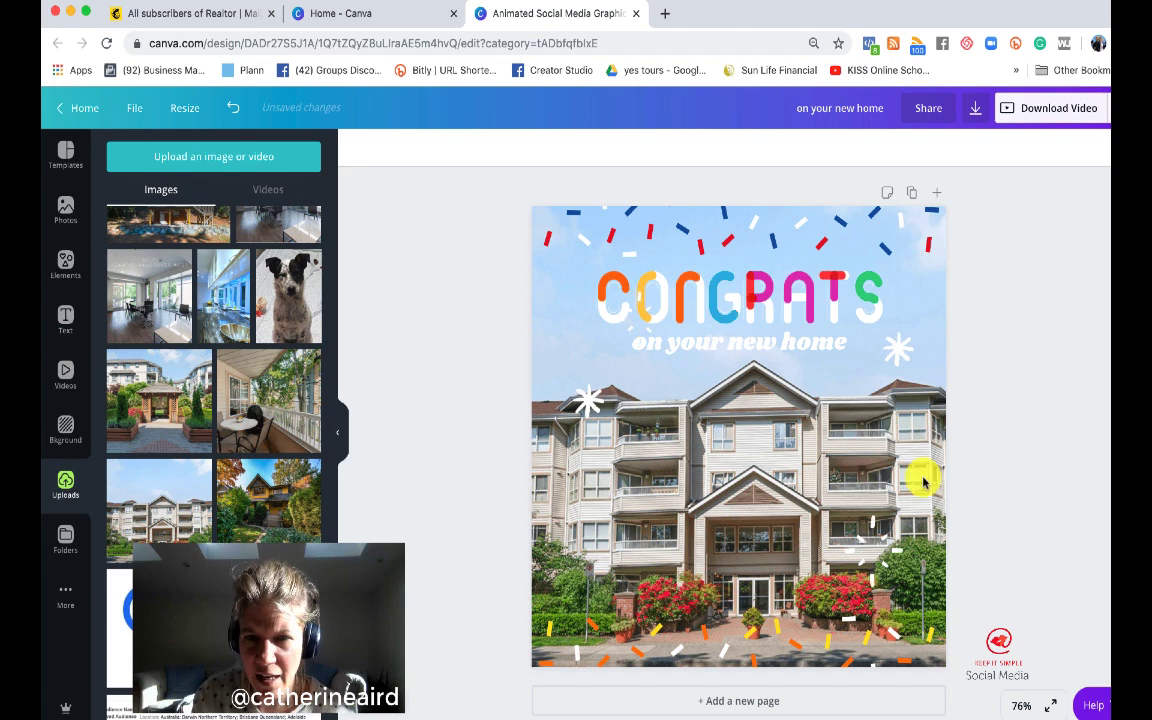
# - Remove the confetti graphic along the lower edge of the page
pyautogui.click(866, 641)
pyautogui.moveTo(799, 651); pyautogui.dragTo(449, 619)
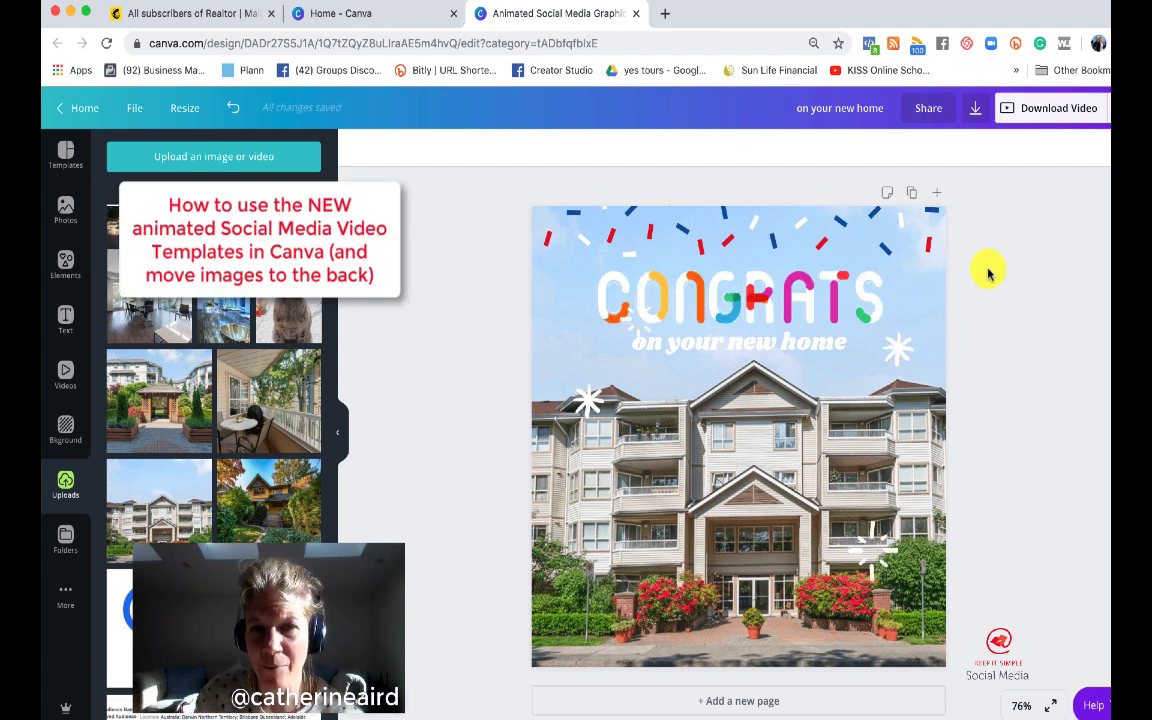
# - Download the finished design with Video as the file type
pyautogui.click(976, 110)
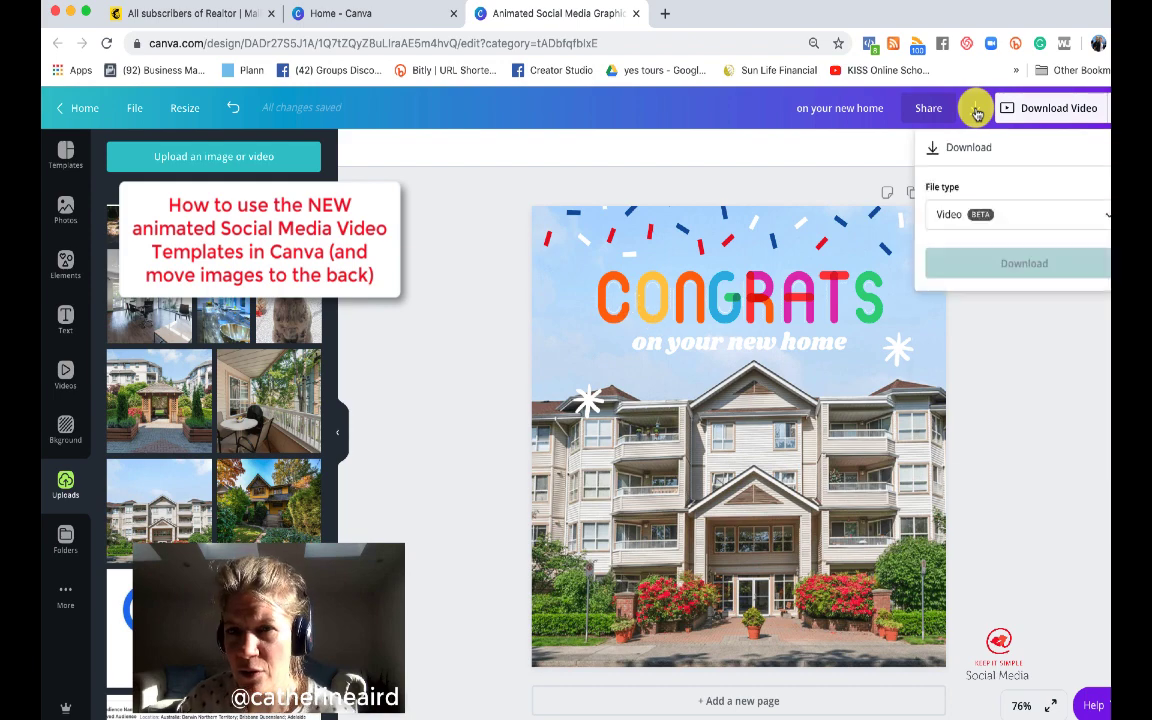
pyautogui.click(1027, 270)
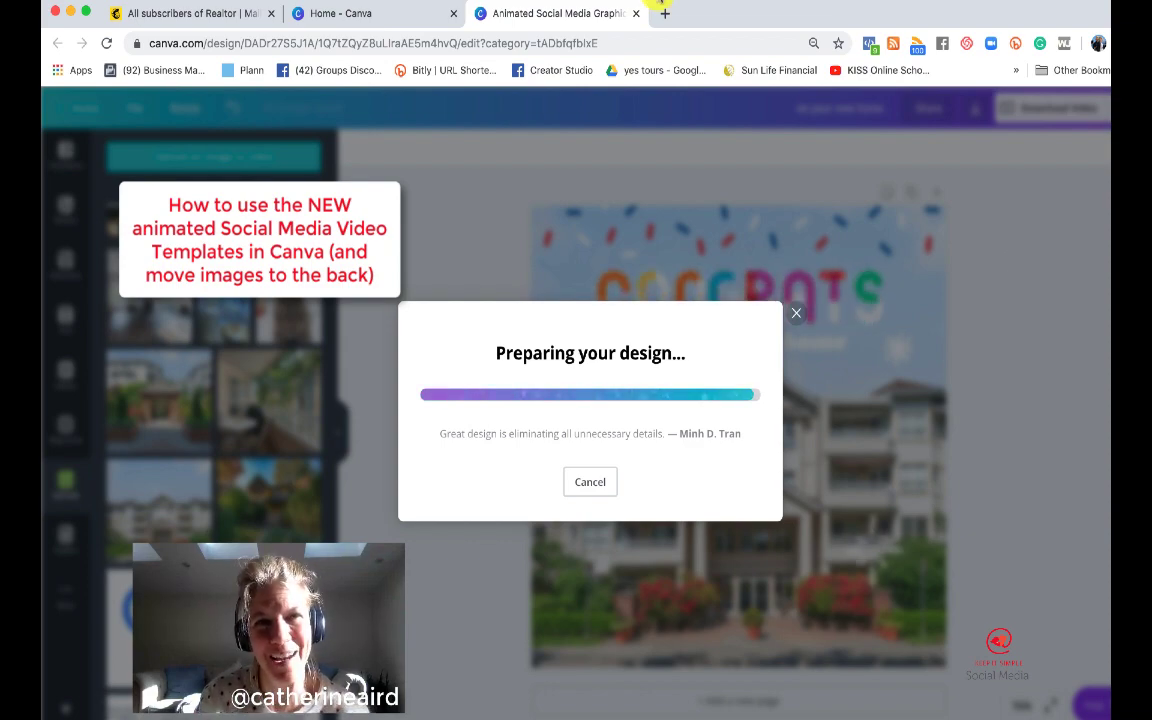
pyautogui.click(690, 5)
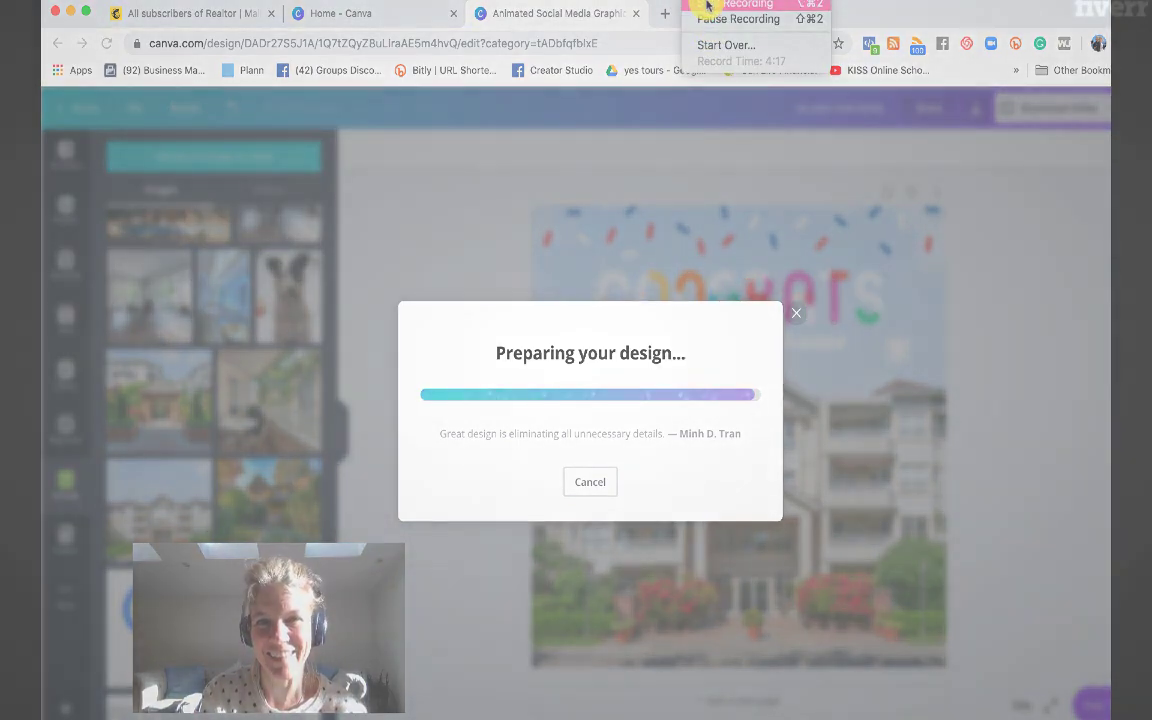